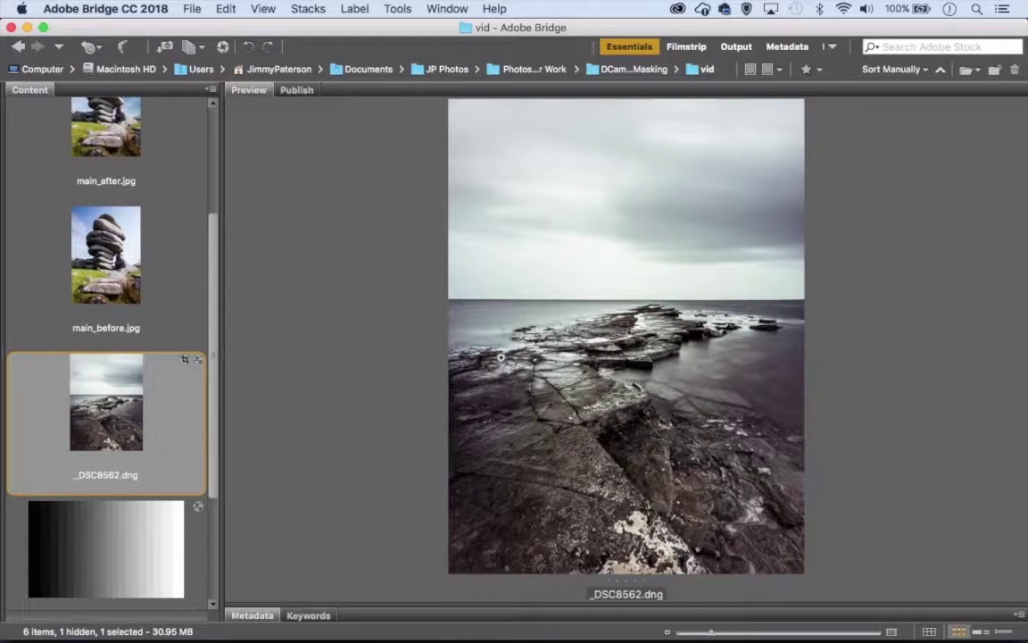
Open the _DSC8562.dng seascape in Camera Raw from its Bridge context menu.
{"action": "right_click", "coordinate": [119, 382]}
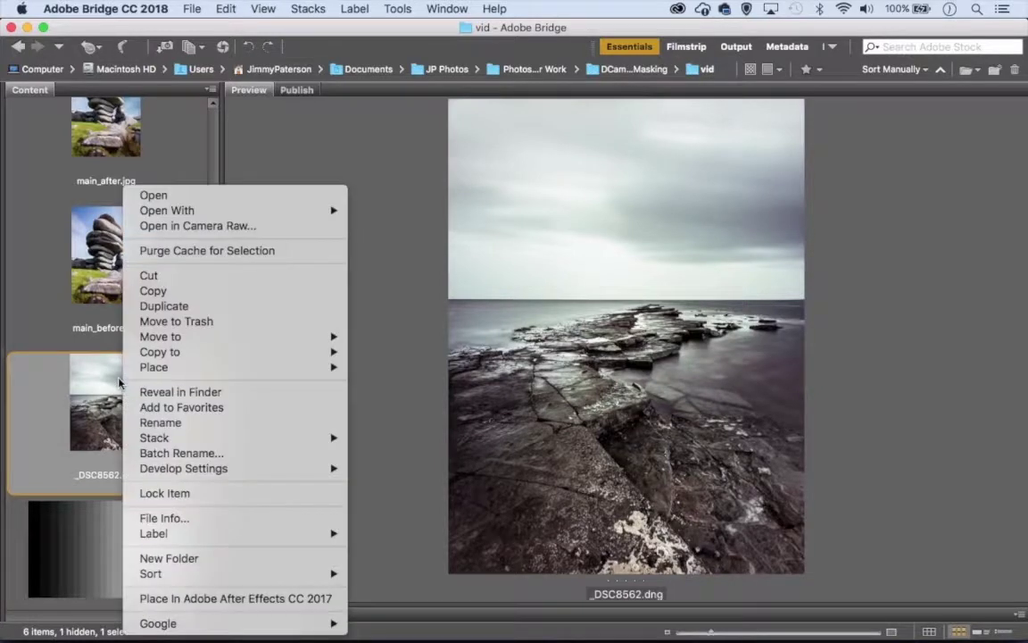
{"action": "left_click", "coordinate": [192, 226]}
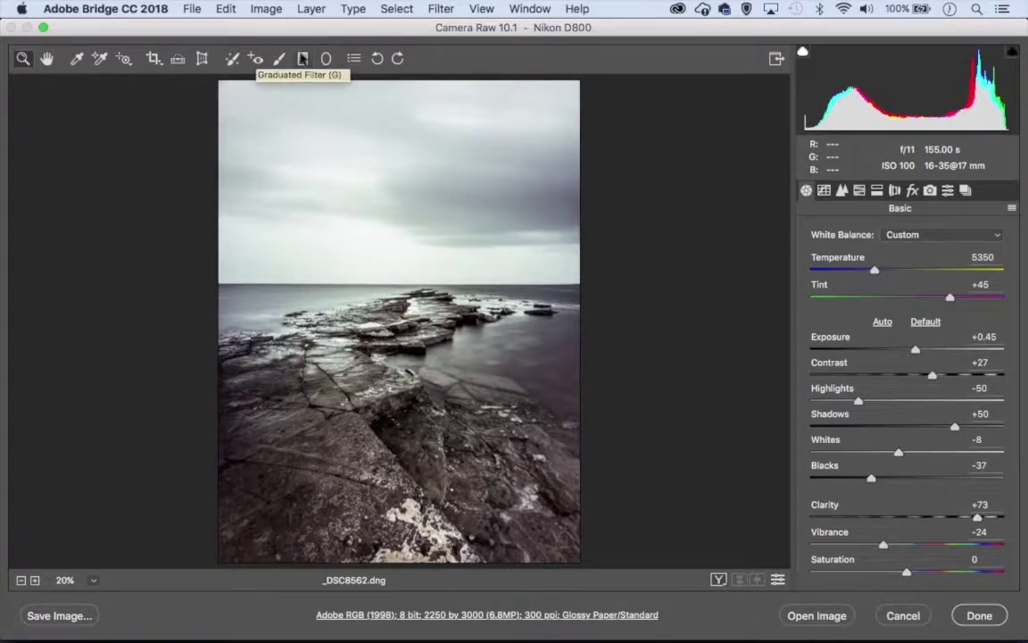
Draw a graduated filter from upper sky to horizon at Exposure -1.00, then lower it to -1.40.
{"action": "left_click", "coordinate": [302, 59]}
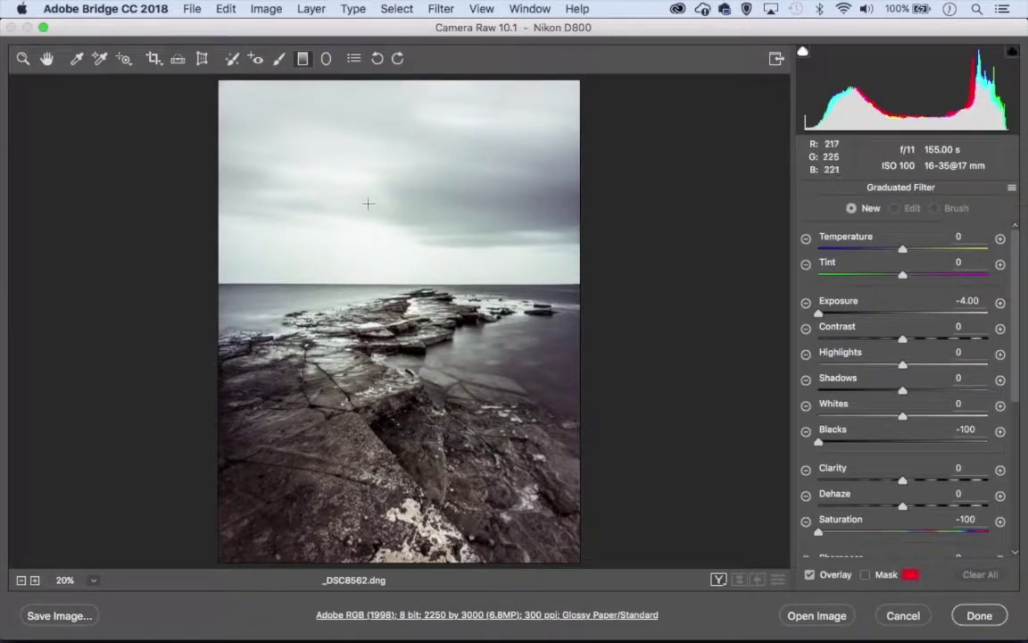
{"action": "left_click", "coordinate": [806, 305]}
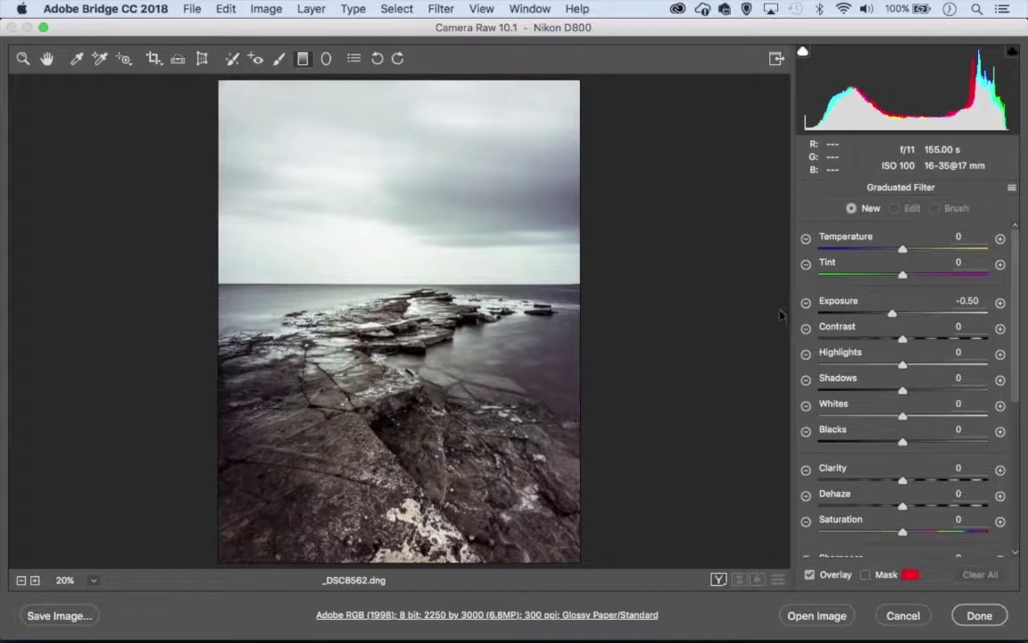
{"action": "left_click", "coordinate": [806, 304]}
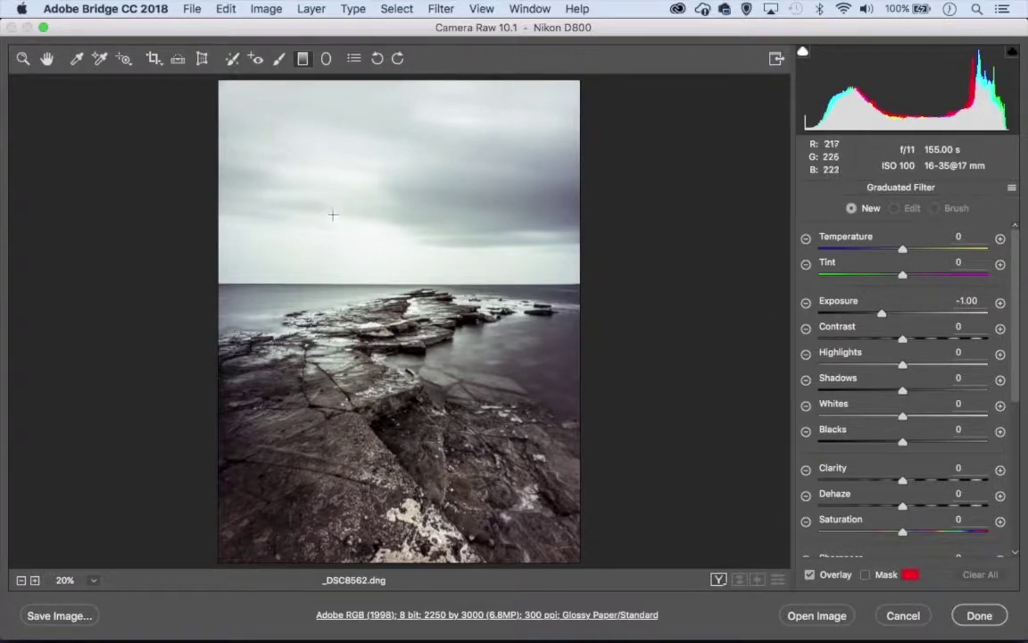
{"action": "left_click_drag", "start_coordinate": [350, 238], "coordinate": [350, 292]}
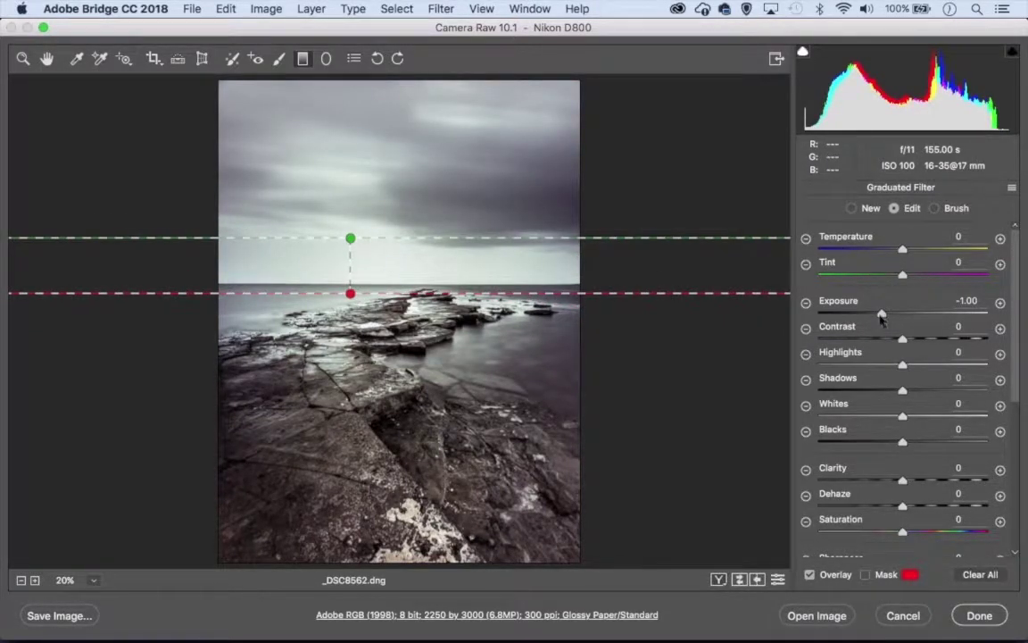
{"action": "left_click_drag", "start_coordinate": [881, 319], "coordinate": [874, 318]}
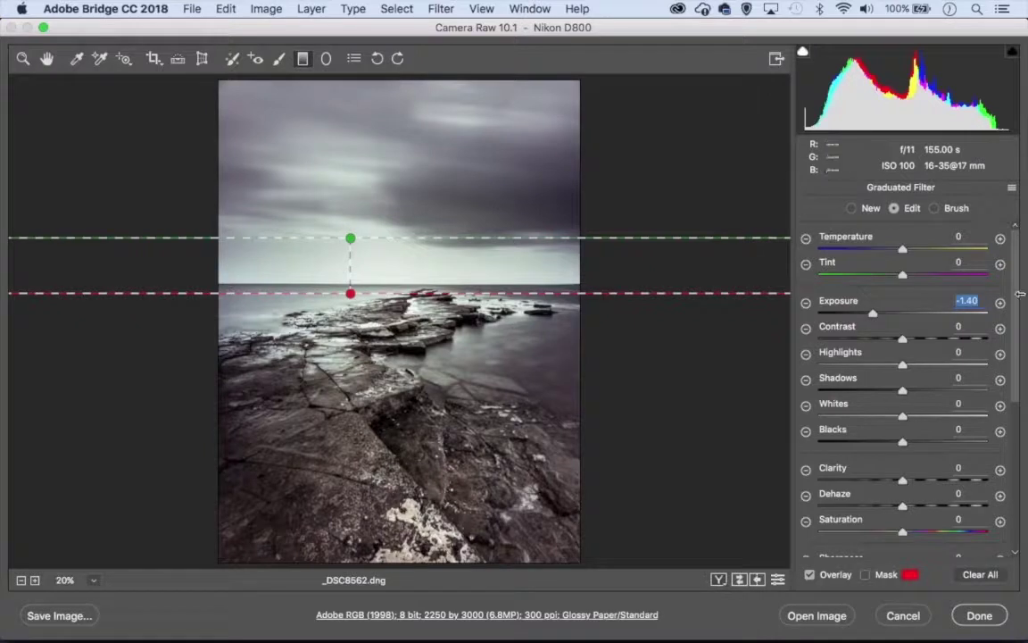
{"action": "left_click_drag", "start_coordinate": [1015, 279], "coordinate": [1020, 459]}
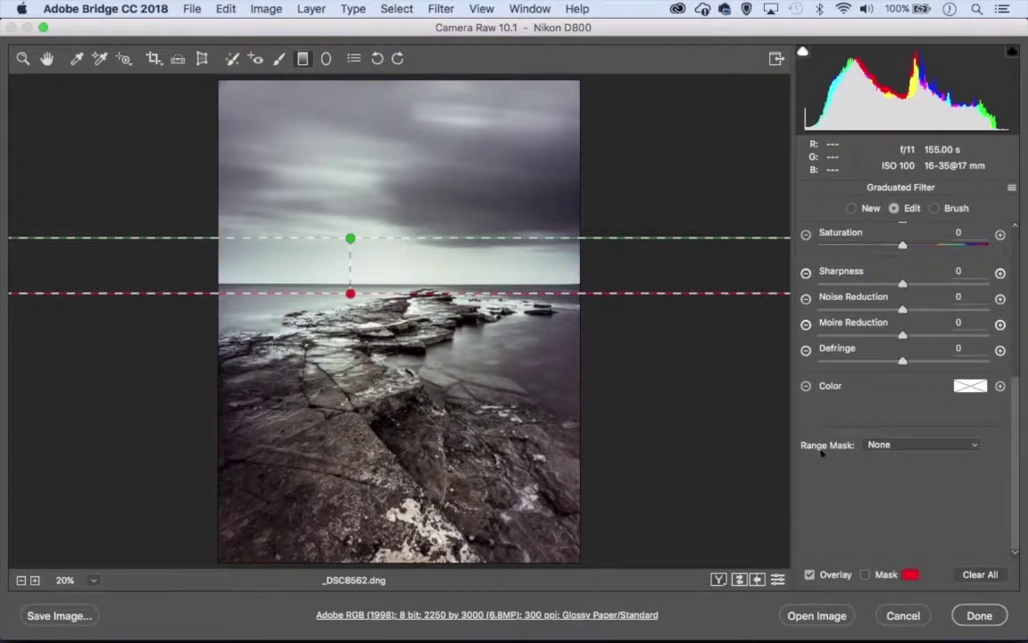
Set the sky filter's Range Mask to Luminance with the lower luminance limit at 43.
{"action": "left_click", "coordinate": [908, 451]}
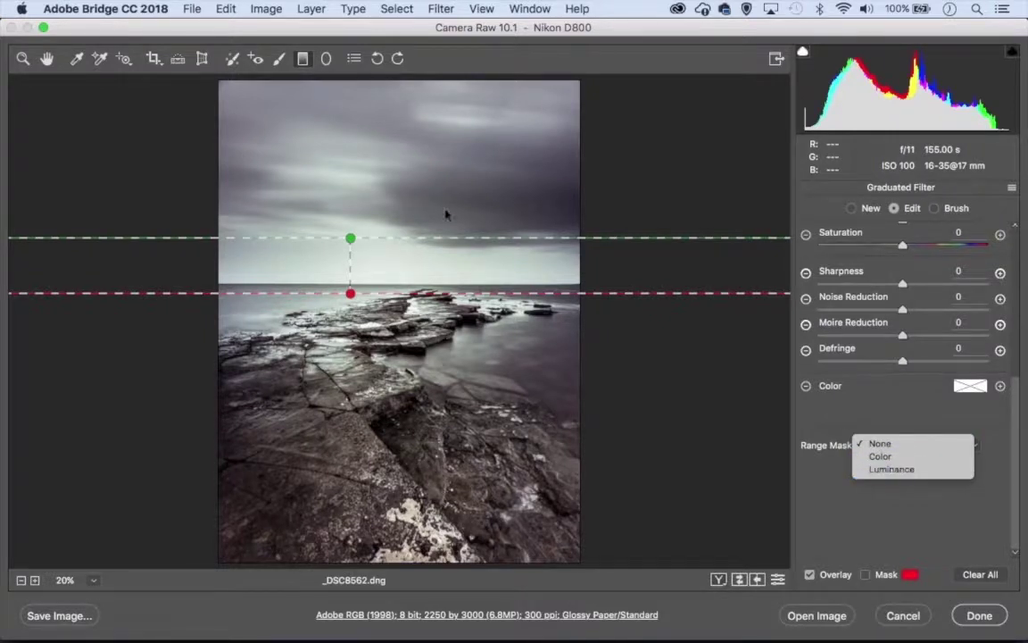
{"action": "left_click", "coordinate": [893, 468]}
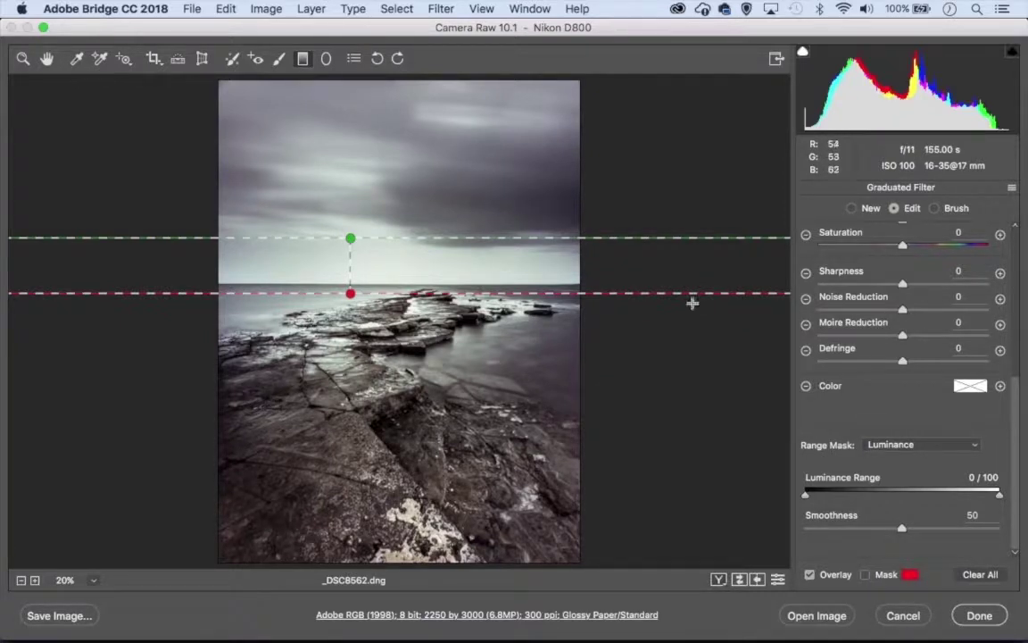
{"action": "left_click_drag", "start_coordinate": [806, 496], "coordinate": [871, 496]}
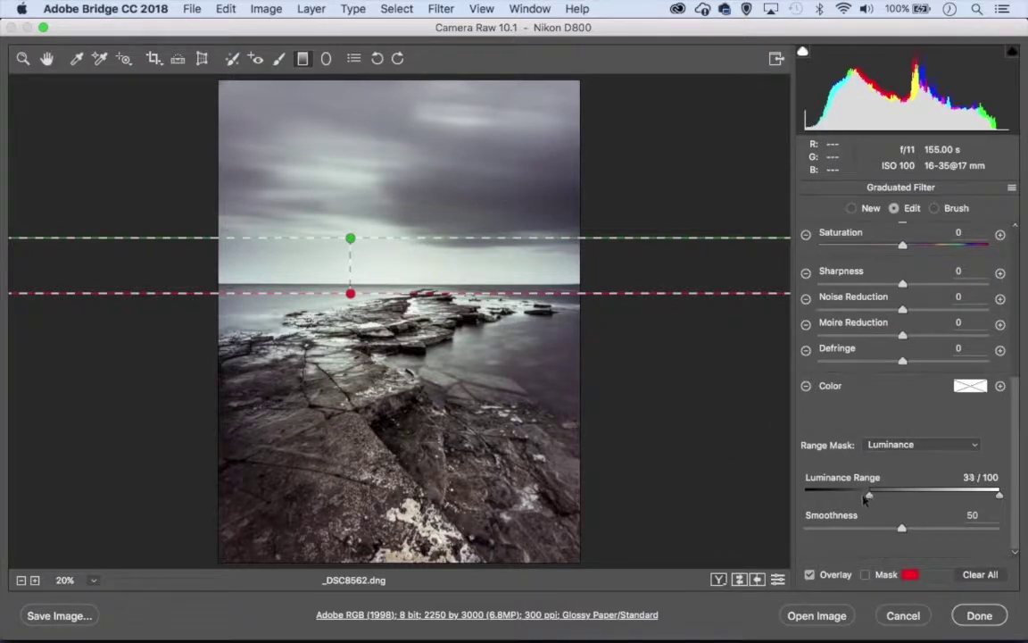
{"action": "mouse_move", "coordinate": [869, 496]}
{"action": "left_mouse_down"}
{"action": "mouse_move", "coordinate": [824, 496]}
{"action": "mouse_move", "coordinate": [888, 504]}
{"action": "left_mouse_up"}
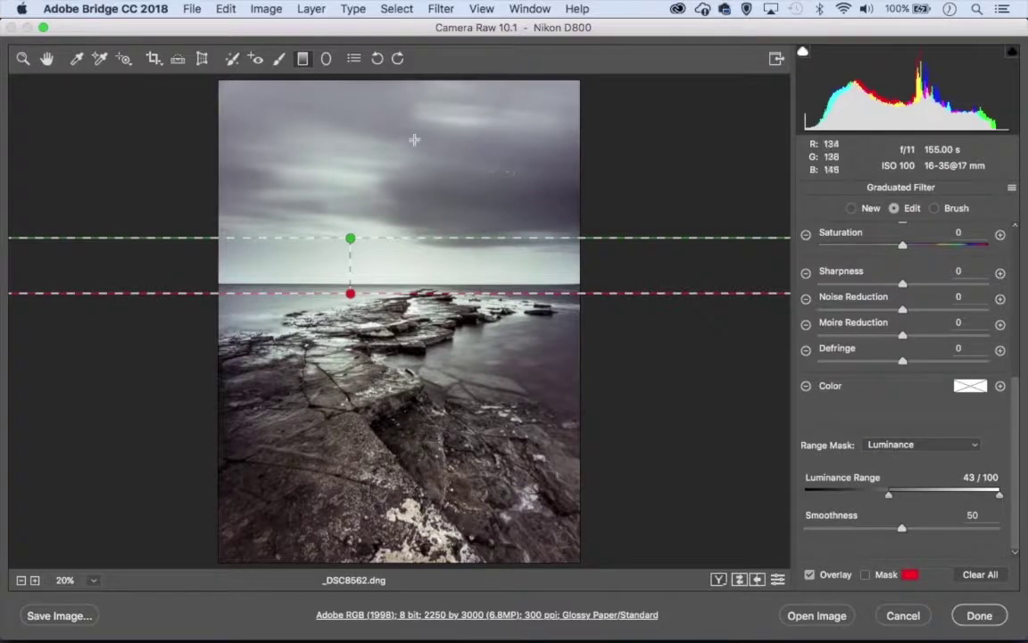
Change the sky filter's Range Mask dropdown from Luminance to Color.
{"action": "left_click", "coordinate": [926, 445]}
{"action": "left_click", "coordinate": [911, 426]}
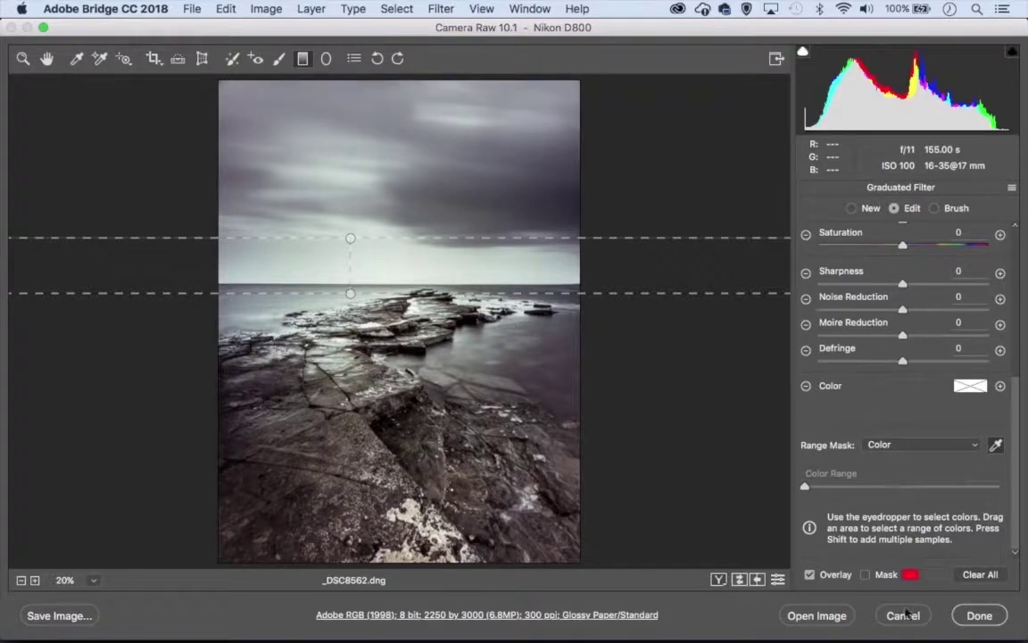
Cancel the seascape edits and open range_mask_color.jpg from Bridge in Camera Raw.
{"action": "left_click", "coordinate": [903, 615]}
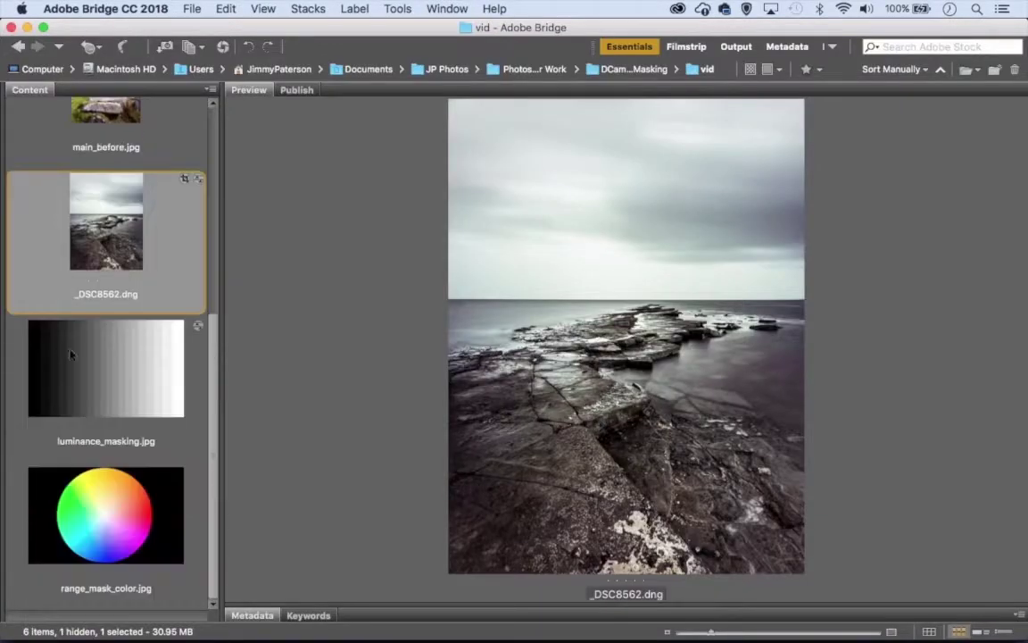
{"action": "left_click", "coordinate": [85, 511]}
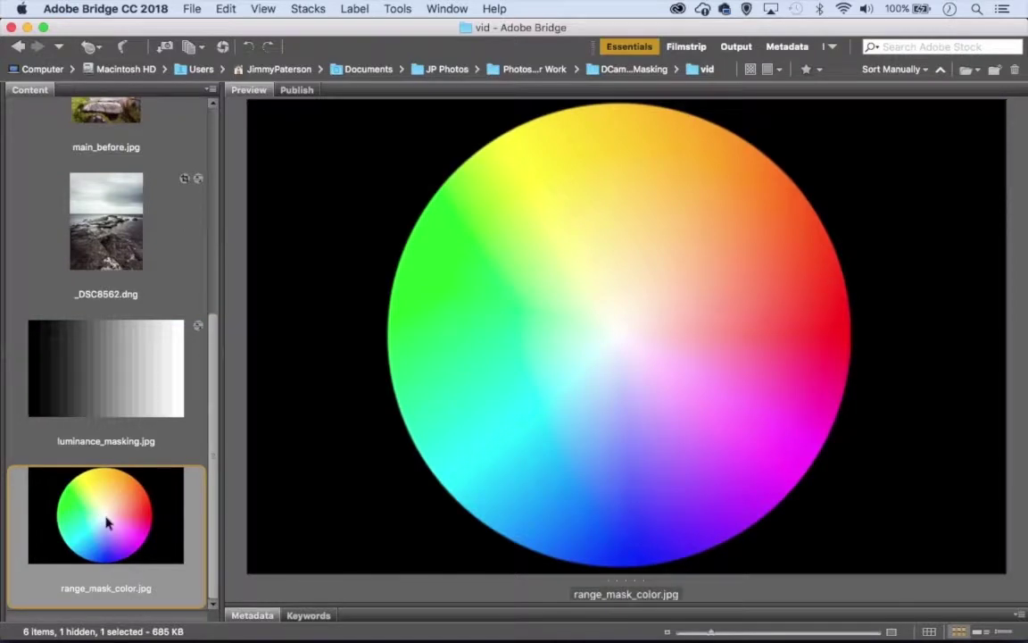
{"action": "right_click", "coordinate": [109, 508]}
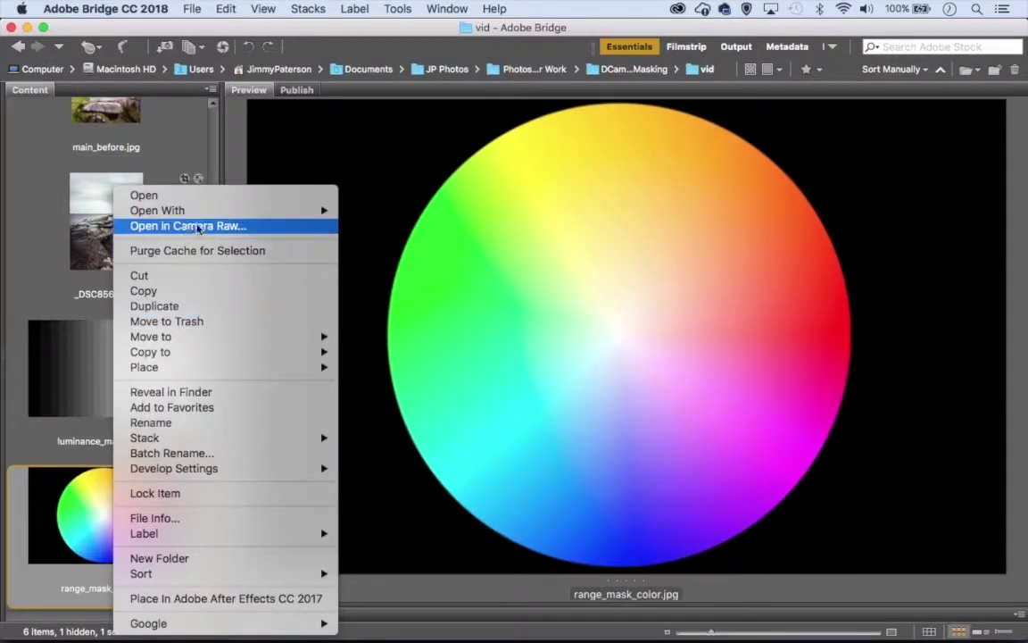
{"action": "left_click", "coordinate": [198, 227]}
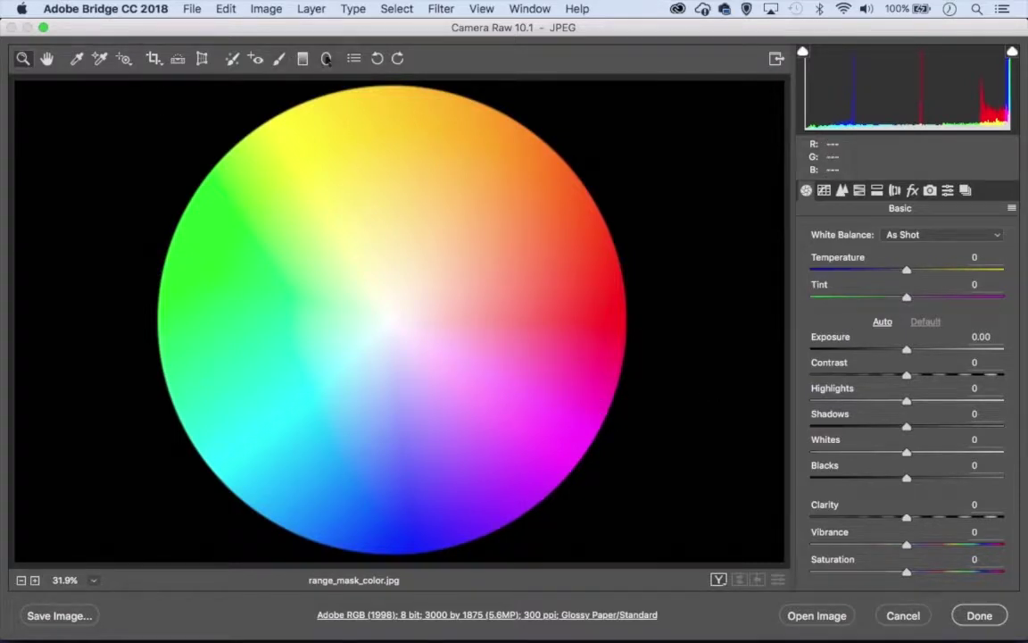
Draw a radial filter circle at the wheel's centre with exposure reset and Saturation -100.
{"action": "left_click", "coordinate": [325, 59]}
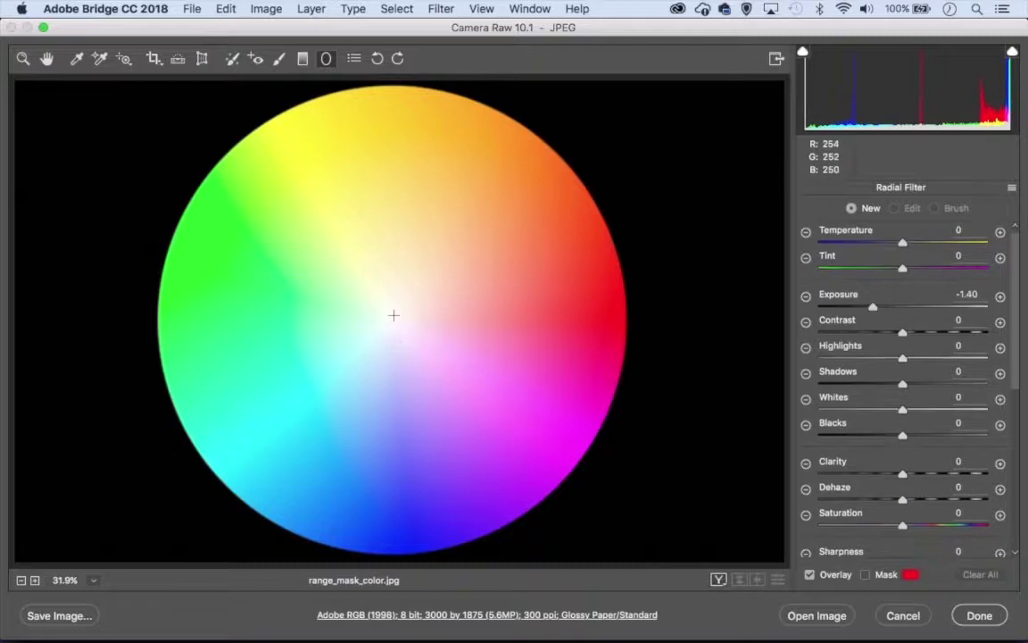
{"action": "mouse_move", "coordinate": [396, 316]}
{"action": "left_mouse_down"}
{"action": "mouse_move", "coordinate": [329, 363]}
{"action": "mouse_move", "coordinate": [299, 411]}
{"action": "left_mouse_up"}
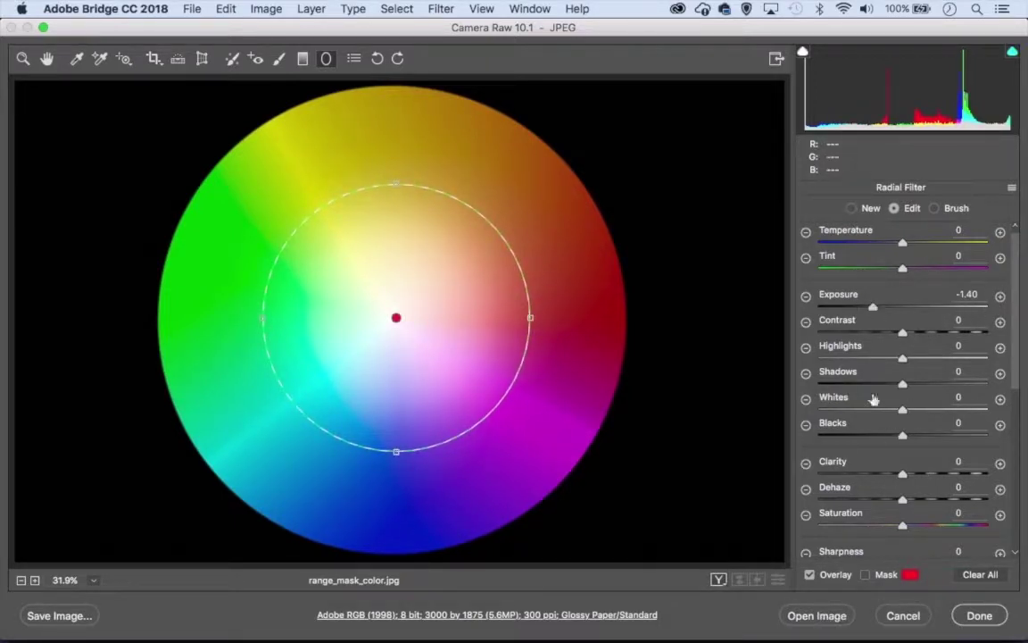
{"action": "double_click", "coordinate": [872, 306]}
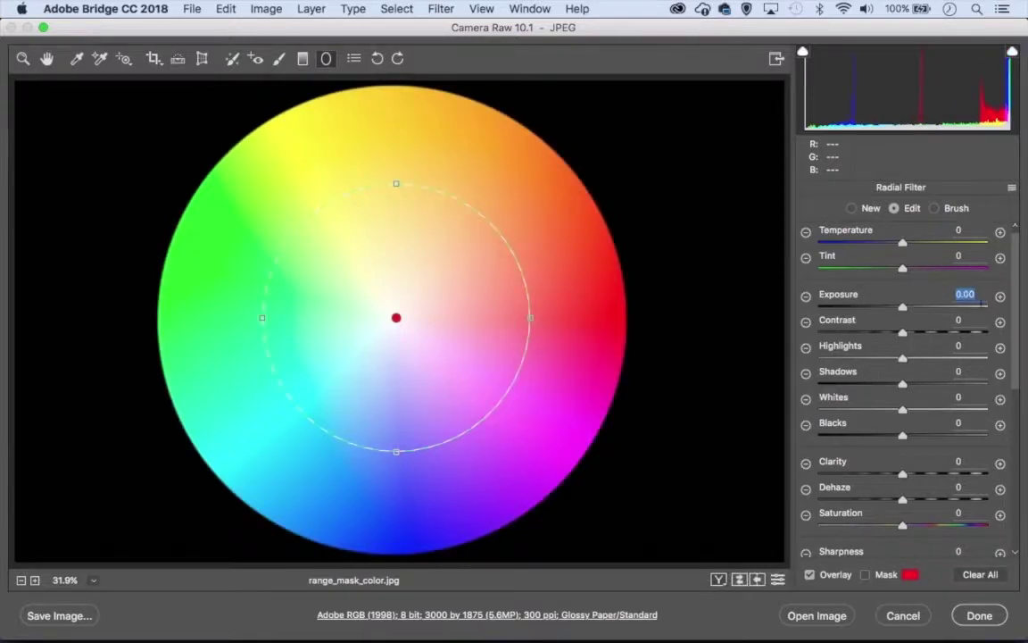
{"action": "scroll", "coordinate": [1017, 306], "scroll_direction": "down", "scroll_amount": 3}
{"action": "scroll", "coordinate": [929, 386], "scroll_direction": "down", "scroll_amount": 3}
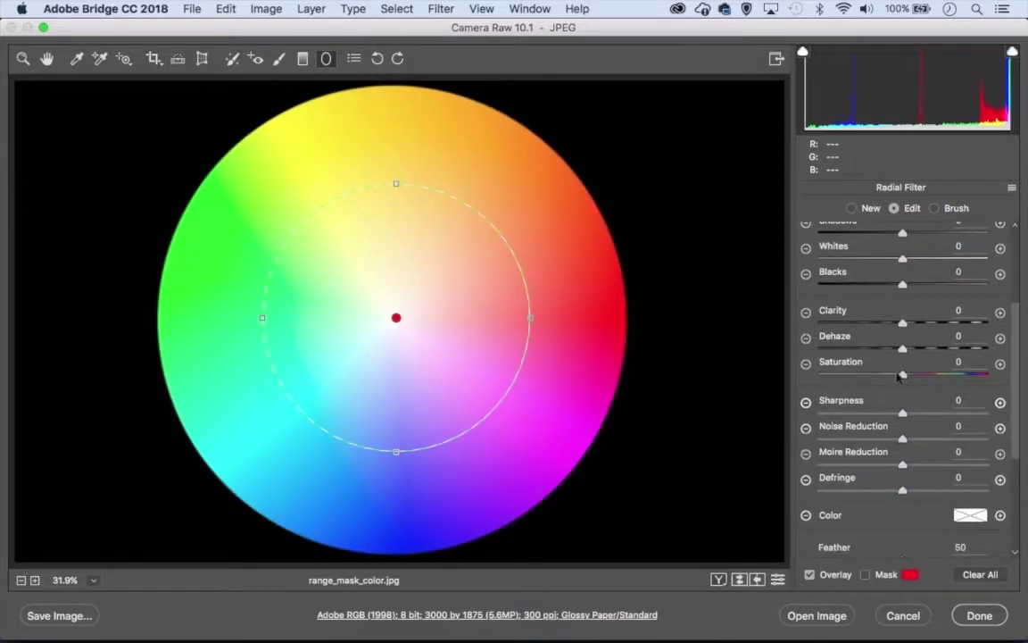
{"action": "left_click_drag", "start_coordinate": [900, 375], "coordinate": [757, 379]}
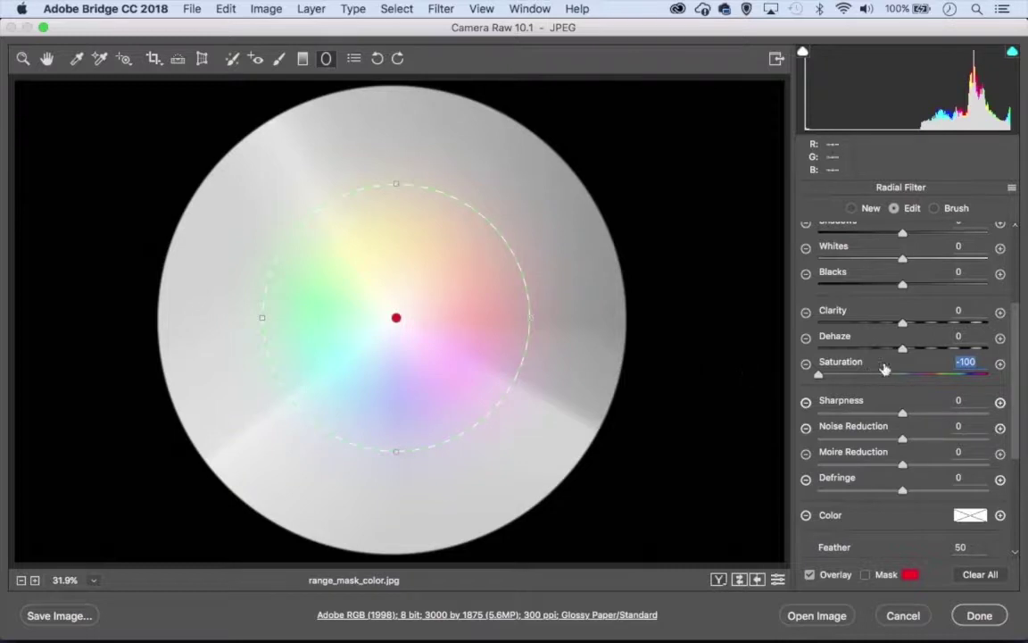
Lower the radial filter's Exposure to -2.20 to darken outside the circle.
{"action": "scroll", "coordinate": [874, 314], "scroll_direction": "up", "scroll_amount": 2}
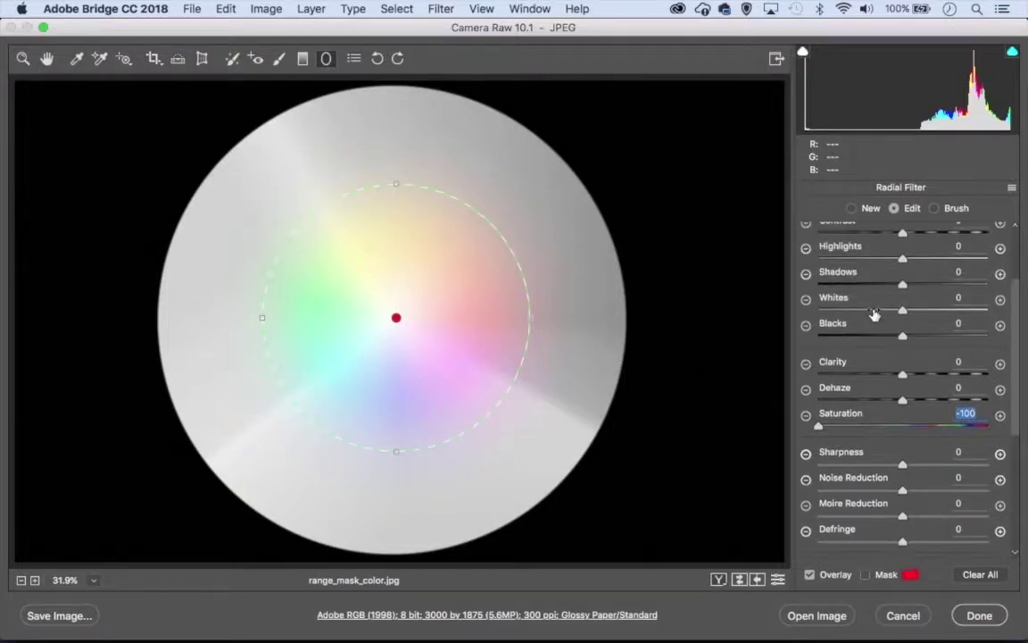
{"action": "scroll", "coordinate": [874, 315], "scroll_direction": "up", "scroll_amount": 2}
{"action": "left_click_drag", "start_coordinate": [901, 269], "coordinate": [868, 276]}
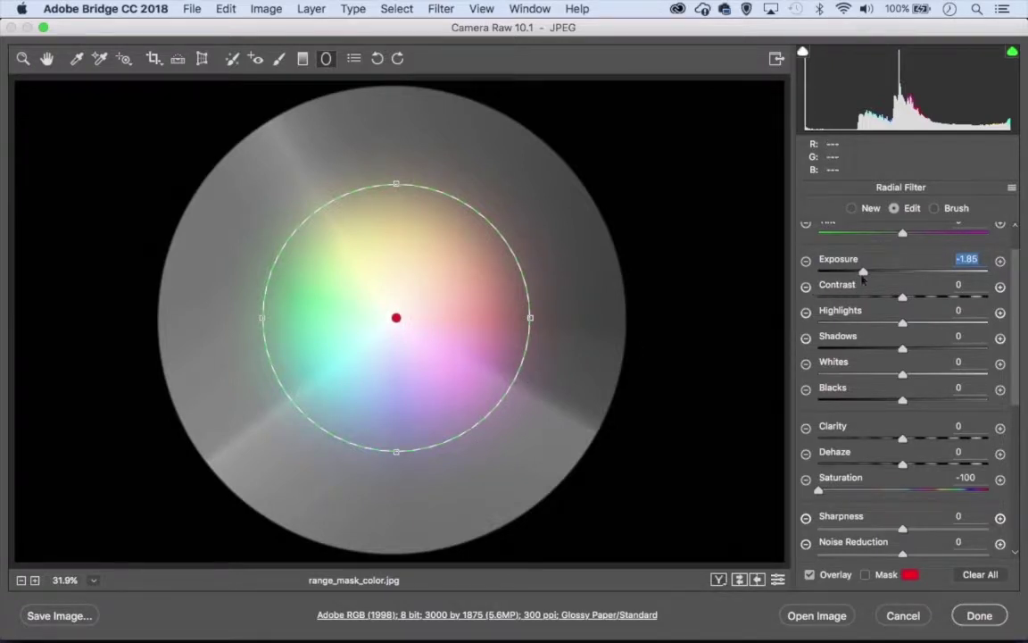
{"action": "left_click_drag", "start_coordinate": [858, 278], "coordinate": [852, 280]}
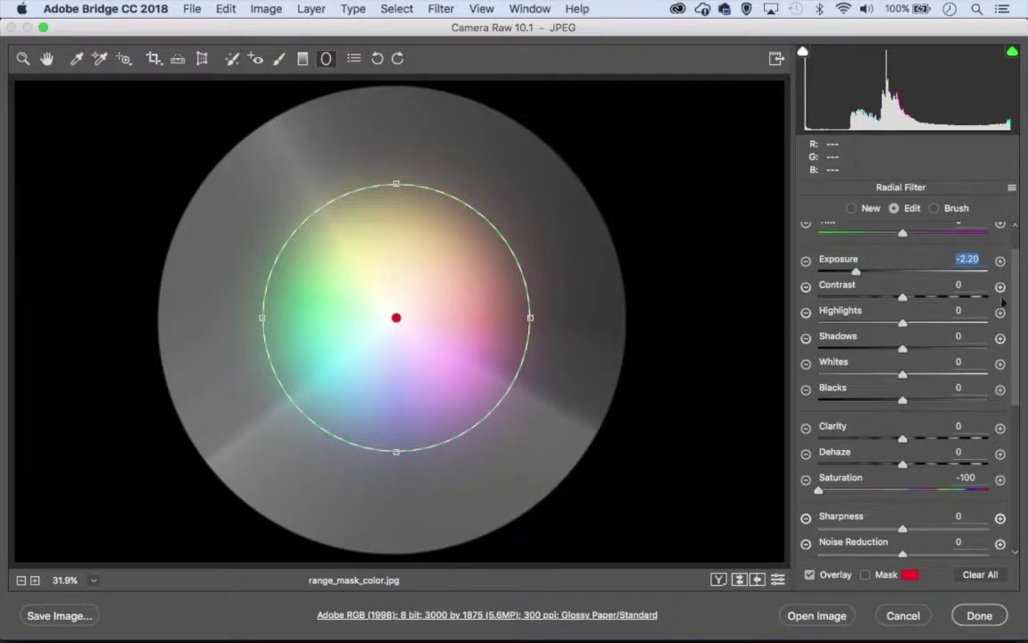
{"action": "mouse_move", "coordinate": [1015, 297]}
{"action": "left_mouse_down"}
{"action": "mouse_move", "coordinate": [1015, 414]}
{"action": "mouse_move", "coordinate": [879, 436]}
{"action": "left_mouse_up"}
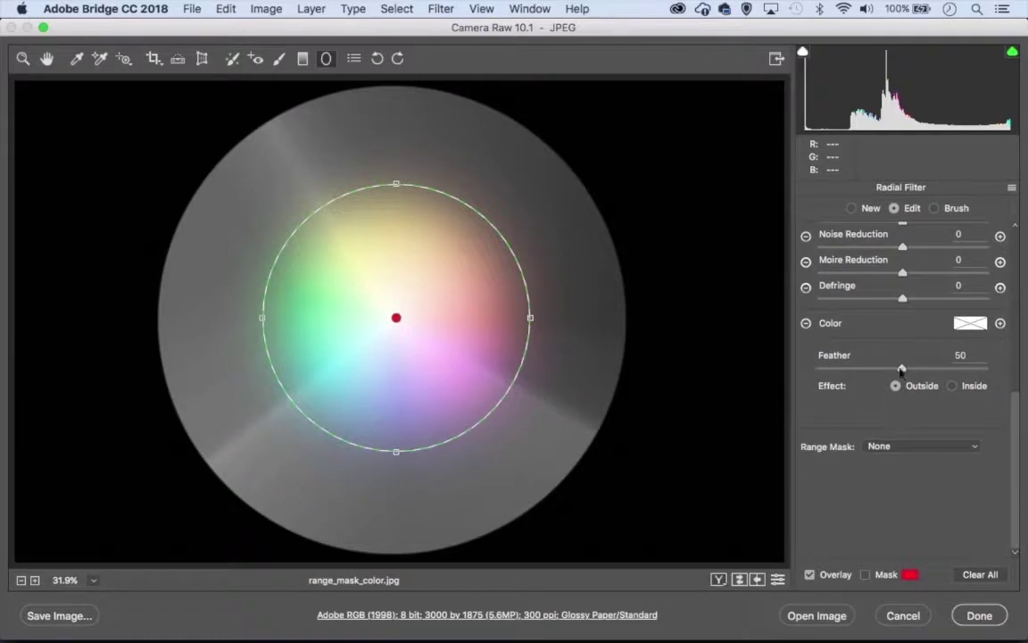
Lower the radial filter's Feather from 50 to 11 for a crisp edge.
{"action": "left_click_drag", "start_coordinate": [901, 371], "coordinate": [836, 370]}
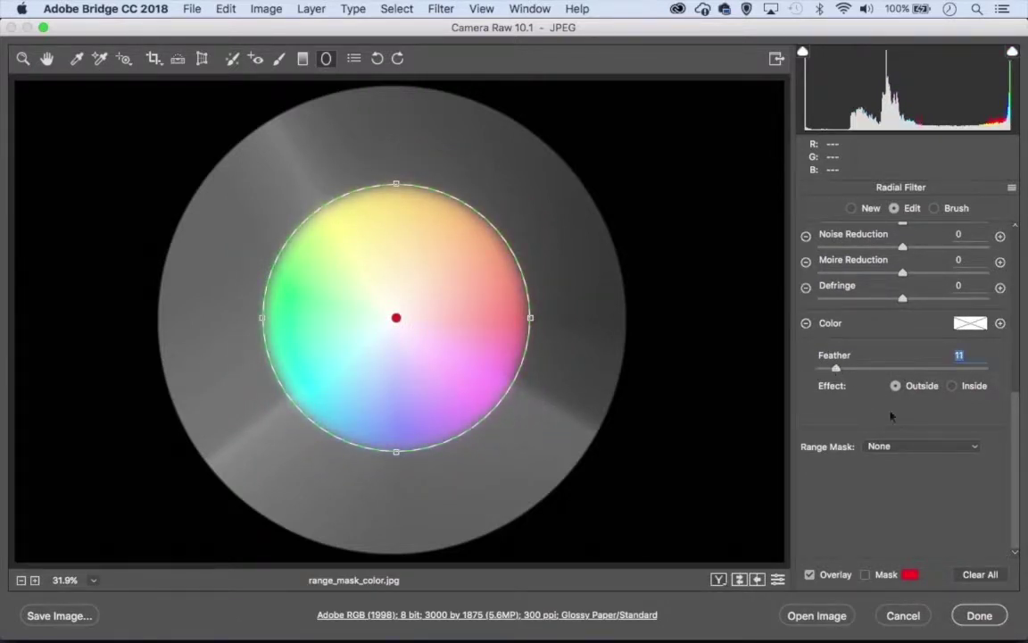
{"action": "left_click", "coordinate": [897, 448]}
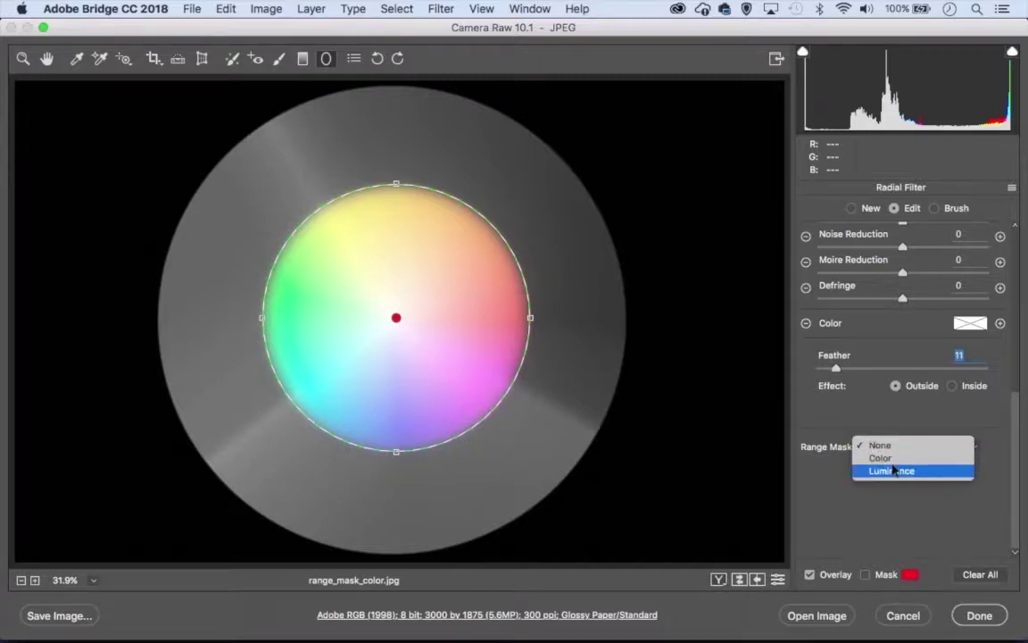
Set the radial filter's Range Mask to Color and sample the wheel's red area.
{"action": "left_click", "coordinate": [898, 459]}
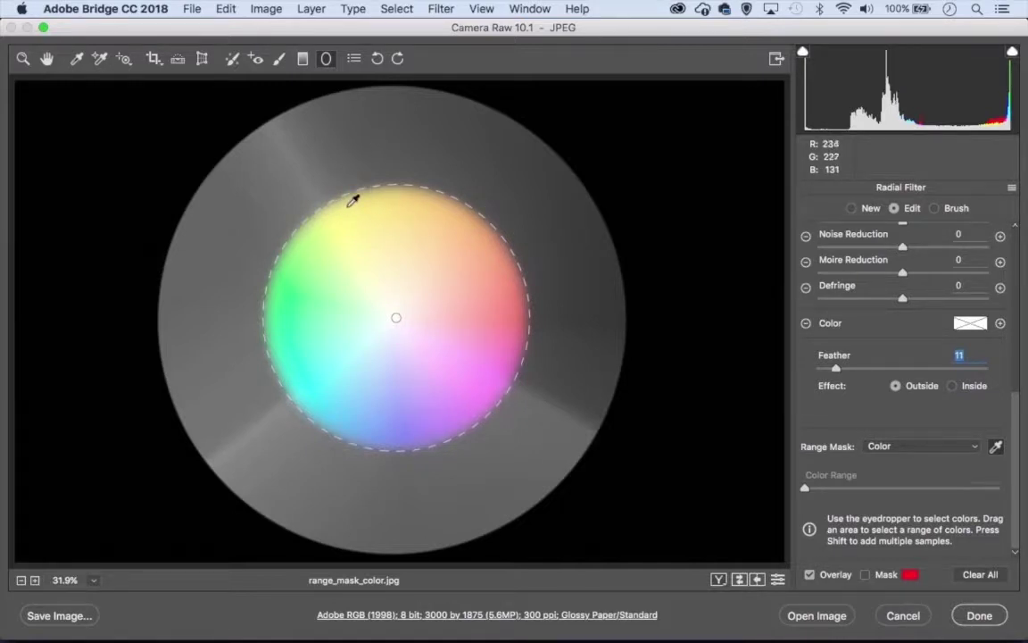
{"action": "left_click", "coordinate": [352, 207]}
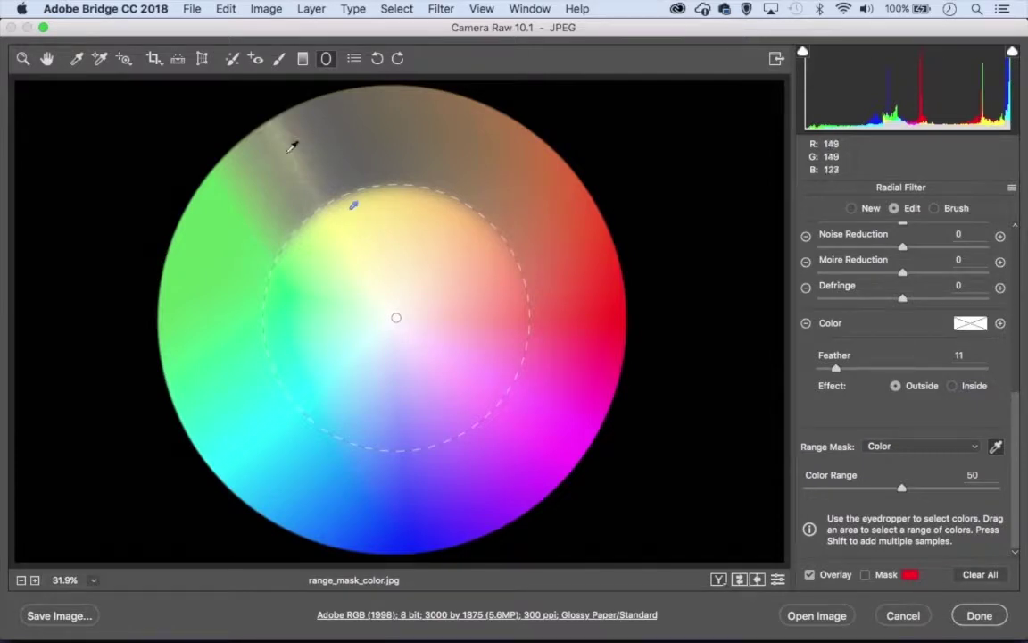
{"action": "left_click", "coordinate": [203, 270]}
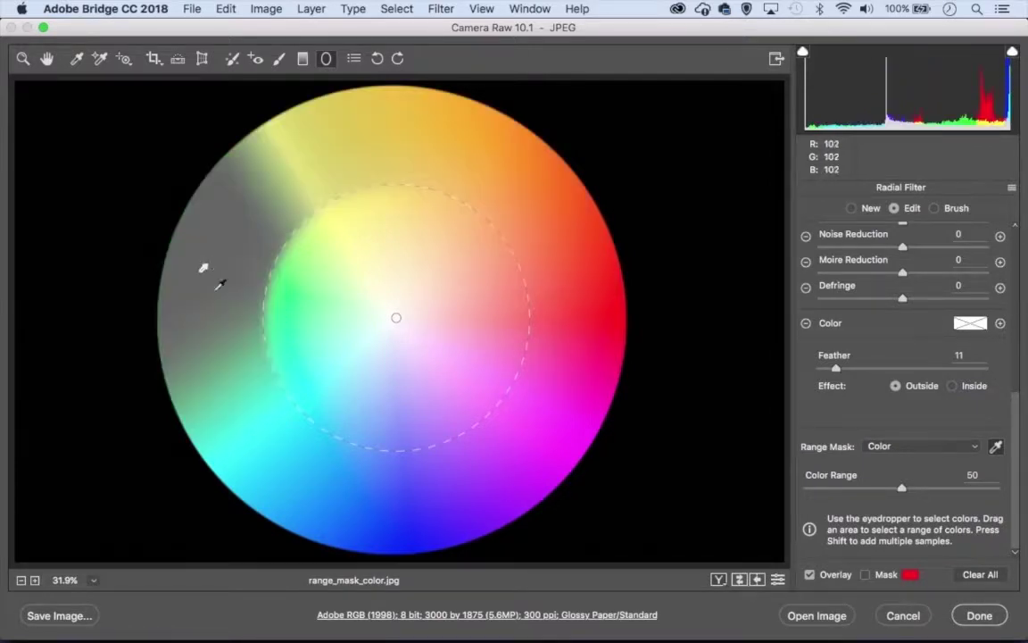
{"action": "left_click", "coordinate": [360, 502]}
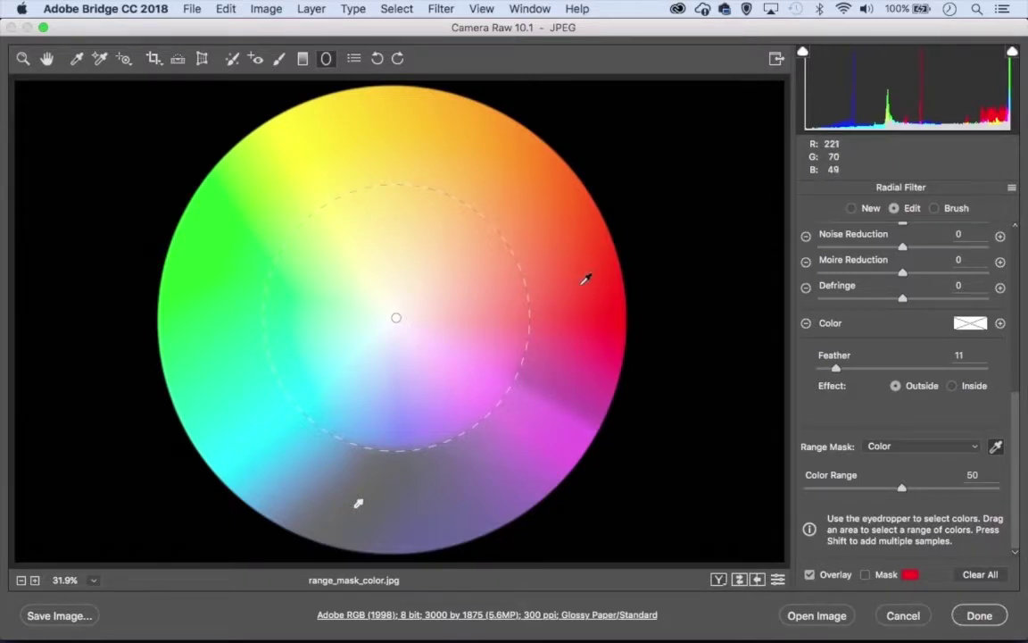
{"action": "left_click", "coordinate": [590, 274]}
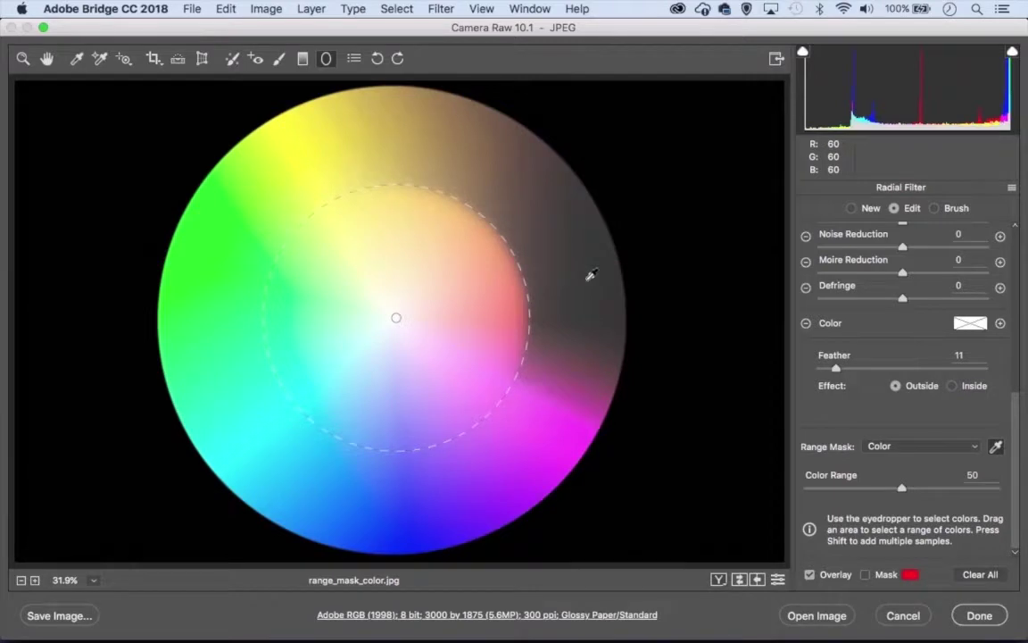
Add magenta and other colour samples, then undo the unwanted samples.
{"action": "key", "text": "shift"}
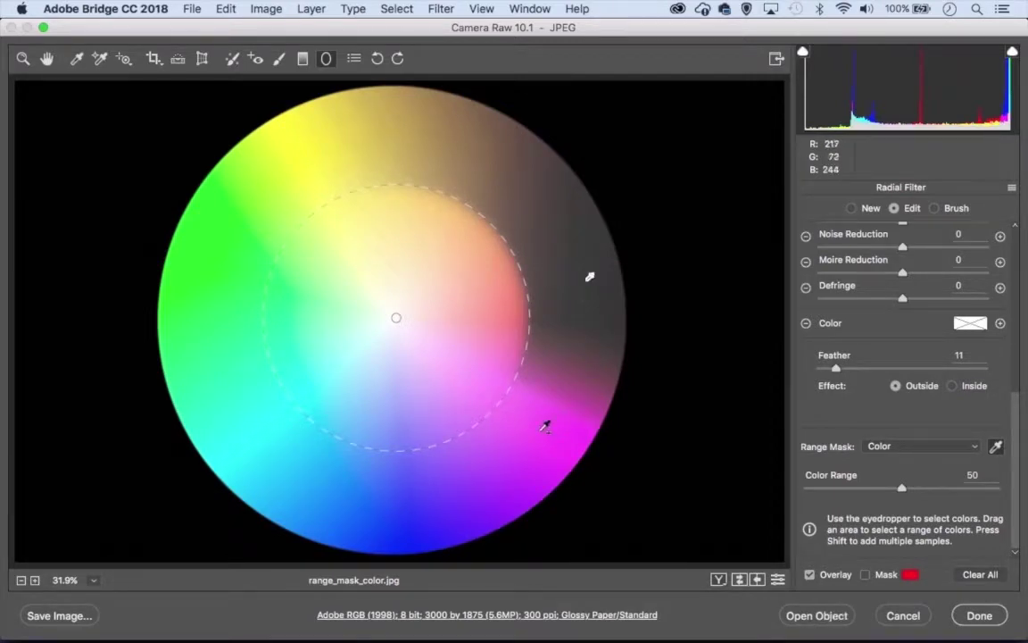
{"action": "left_click", "coordinate": [542, 428], "text": "shift"}
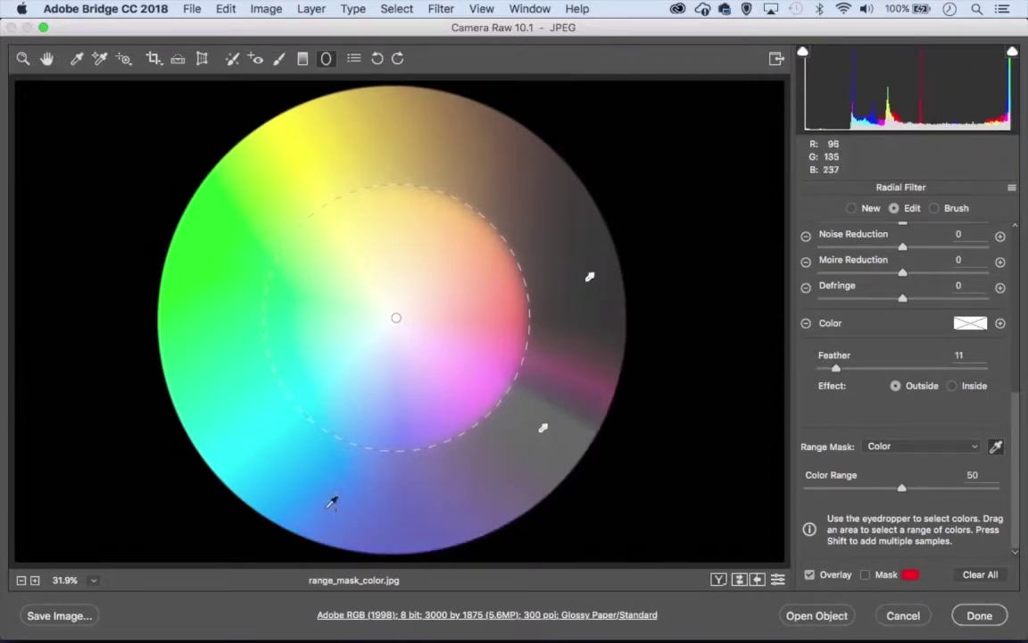
{"action": "left_click", "coordinate": [285, 477], "text": "shift"}
{"action": "left_click", "coordinate": [210, 325], "text": "shift"}
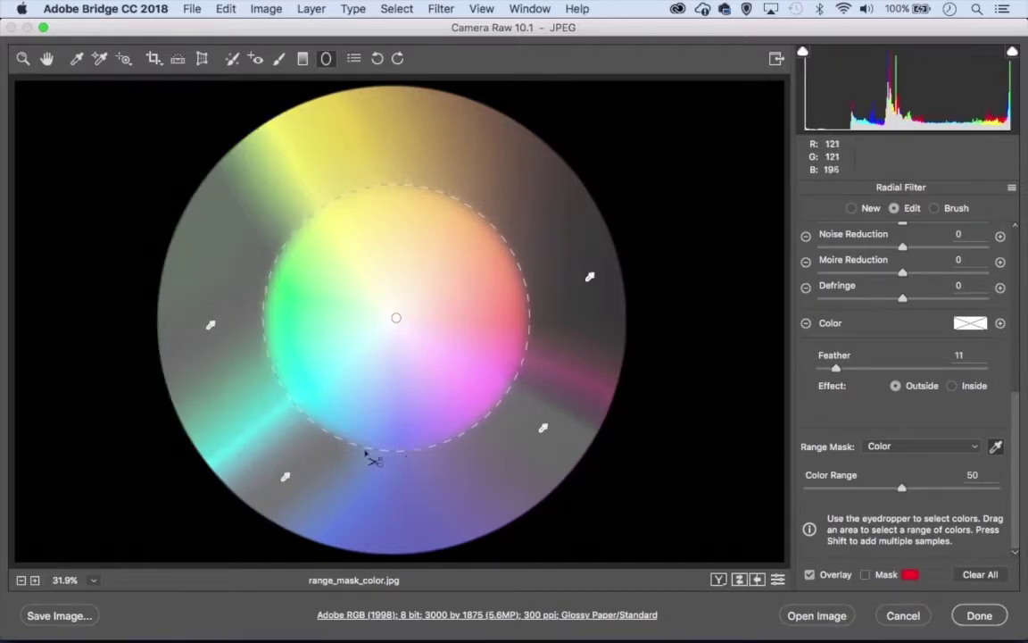
{"action": "key", "text": "ctrl+alt+z"}
{"action": "key", "text": "ctrl+alt+z"}
{"action": "key", "text": "ctrl+alt+z"}
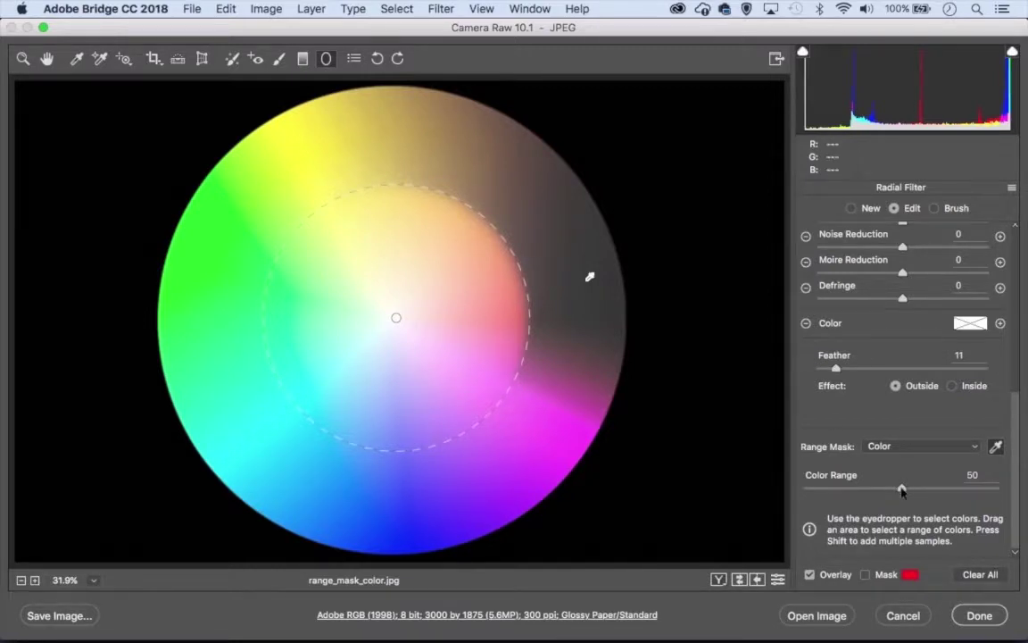
Set Color Range to 0 and drag a sample box over the wheel's yellow-orange top.
{"action": "left_click_drag", "start_coordinate": [902, 489], "coordinate": [1010, 495]}
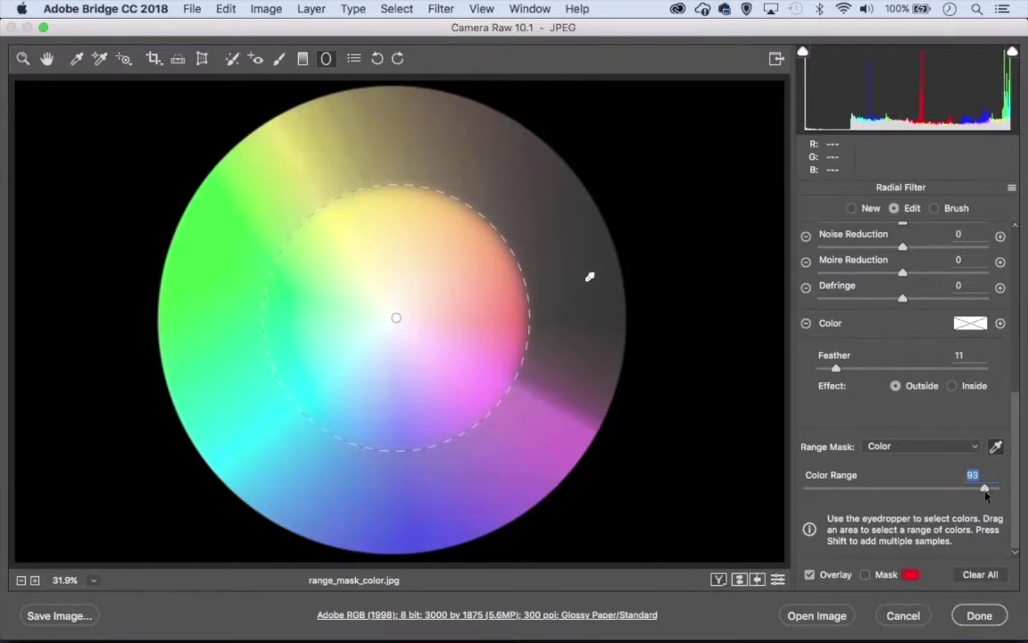
{"action": "left_click_drag", "start_coordinate": [998, 490], "coordinate": [732, 485]}
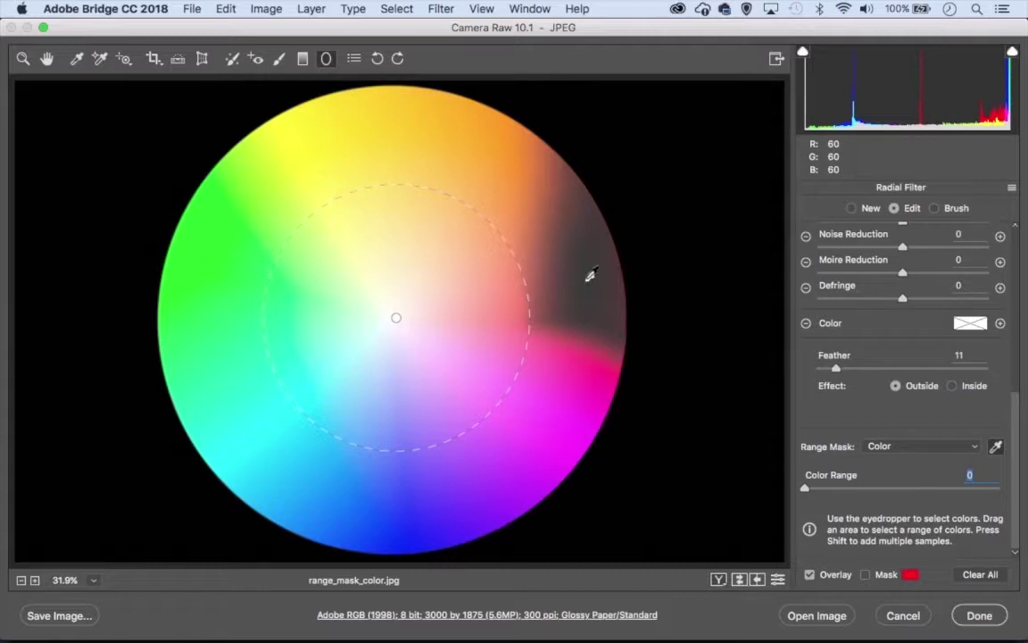
{"action": "left_click", "coordinate": [589, 275]}
{"action": "left_click_drag", "start_coordinate": [351, 100], "coordinate": [465, 182]}
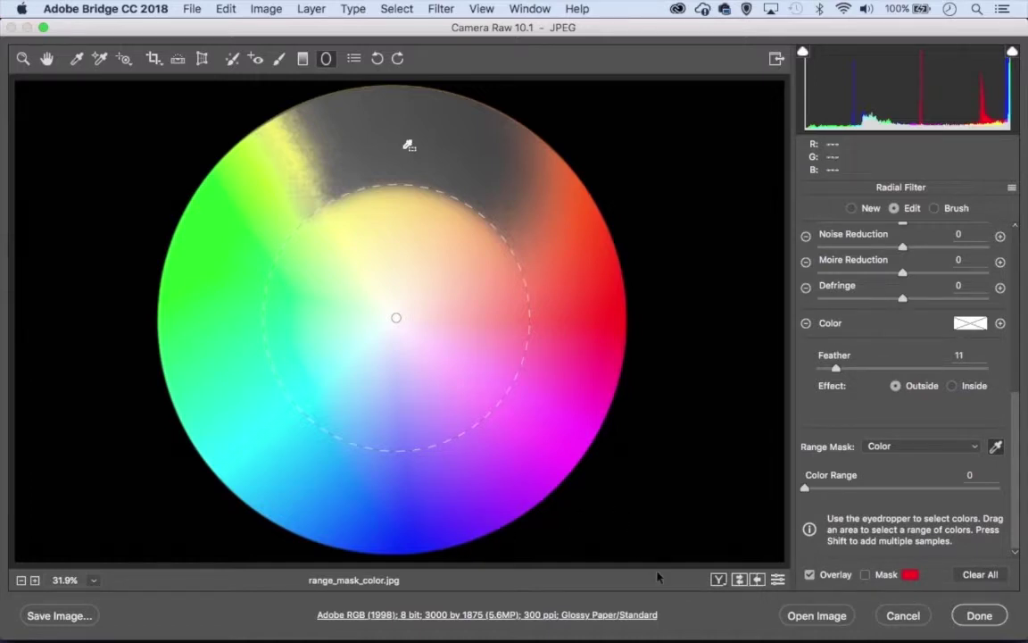
Cancel the colour-wheel edits and open luminance_masking.jpg from Bridge in Camera Raw.
{"action": "left_click", "coordinate": [900, 618]}
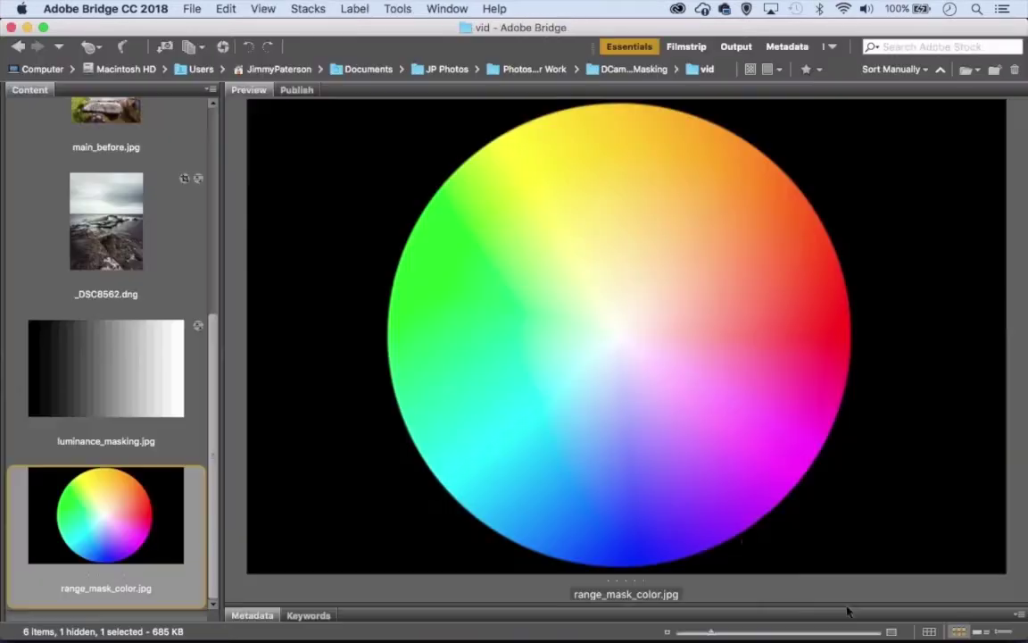
{"action": "left_click", "coordinate": [86, 366]}
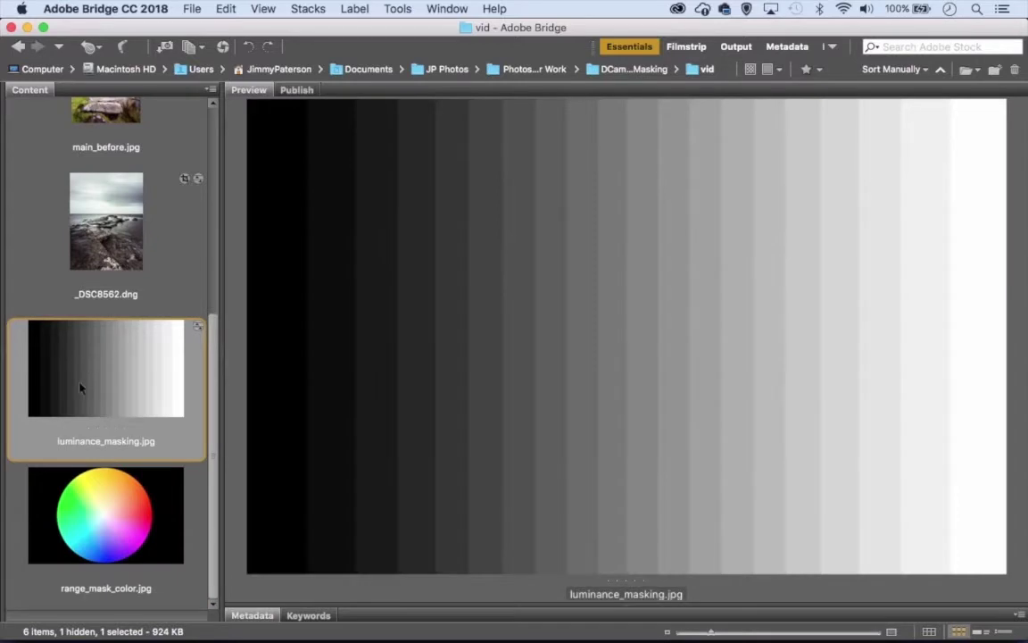
{"action": "right_click", "coordinate": [89, 371]}
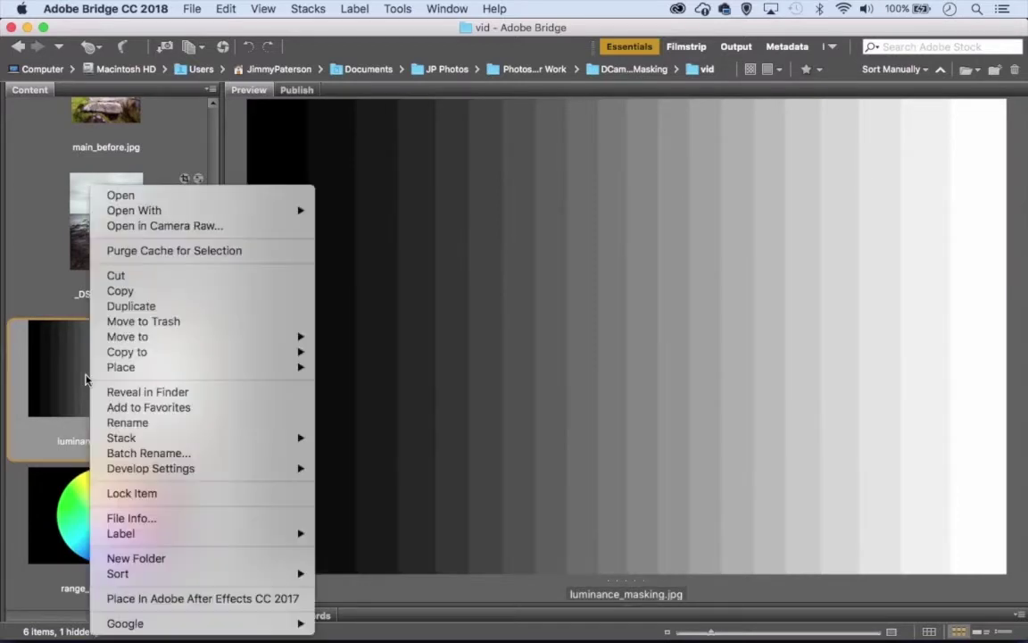
{"action": "left_click", "coordinate": [165, 225]}
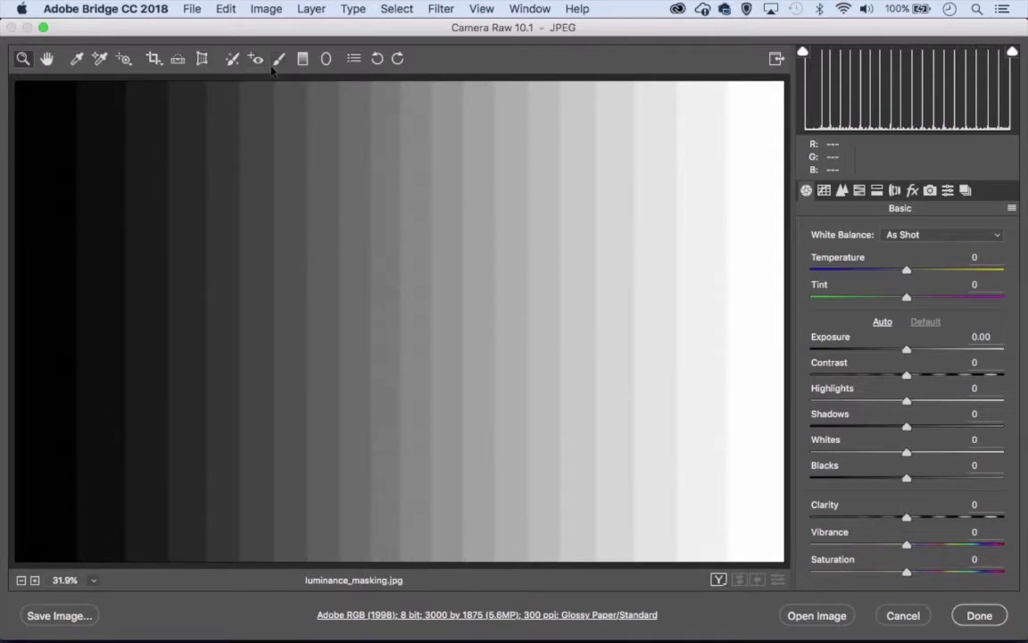
Select the Graduated Filter tool and set its Saturation to +100.
{"action": "left_click", "coordinate": [303, 59]}
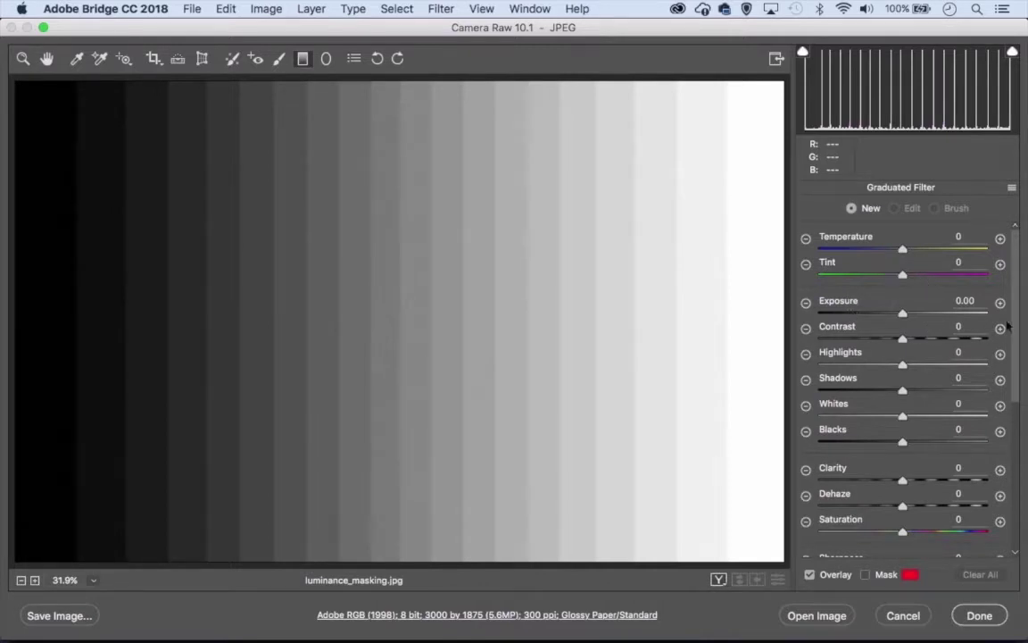
{"action": "scroll", "coordinate": [1016, 326], "scroll_direction": "down", "scroll_amount": 2}
{"action": "scroll", "coordinate": [1009, 357], "scroll_direction": "down", "scroll_amount": 2}
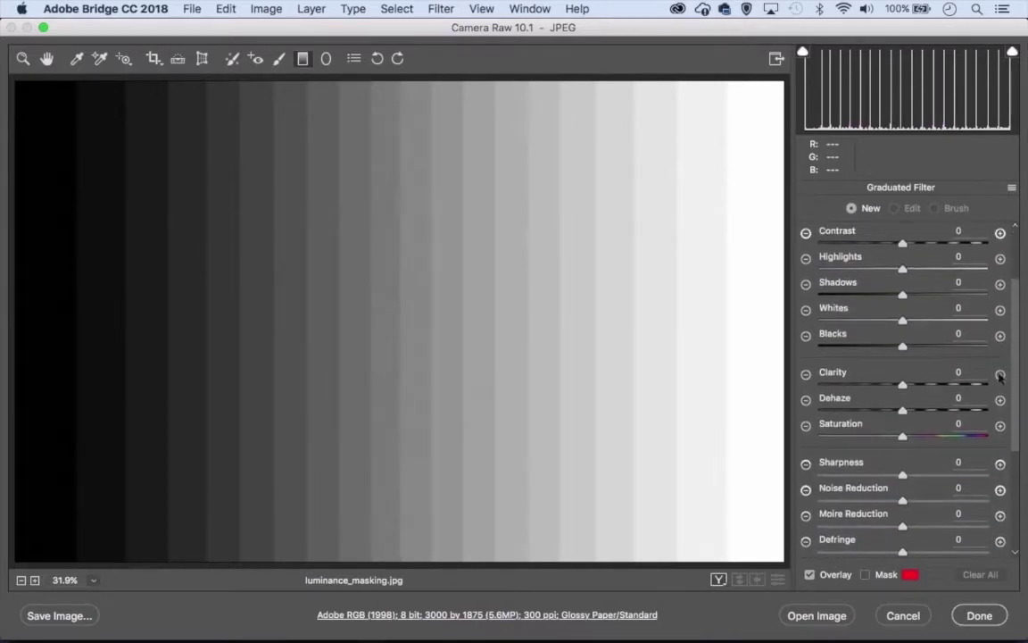
{"action": "left_click_drag", "start_coordinate": [903, 437], "coordinate": [964, 464]}
{"action": "scroll", "coordinate": [938, 478], "scroll_direction": "down", "scroll_amount": 3}
Give the filter a green tint and Exposure -1.00, then draw it over the chart's top half.
{"action": "left_click", "coordinate": [970, 501]}
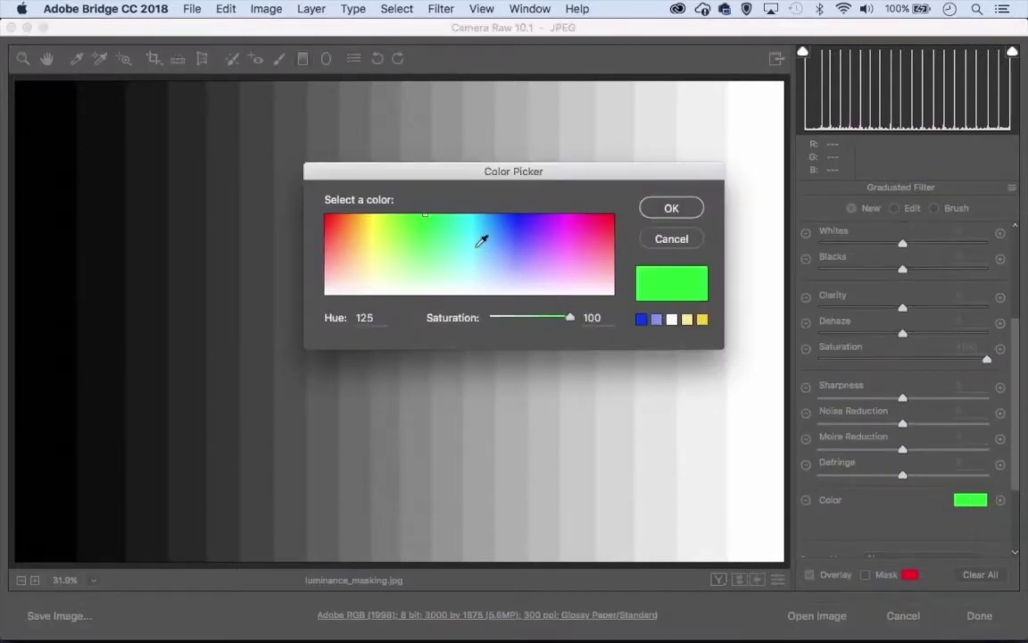
{"action": "left_click", "coordinate": [671, 207]}
{"action": "left_click_drag", "start_coordinate": [1014, 357], "coordinate": [1014, 257]}
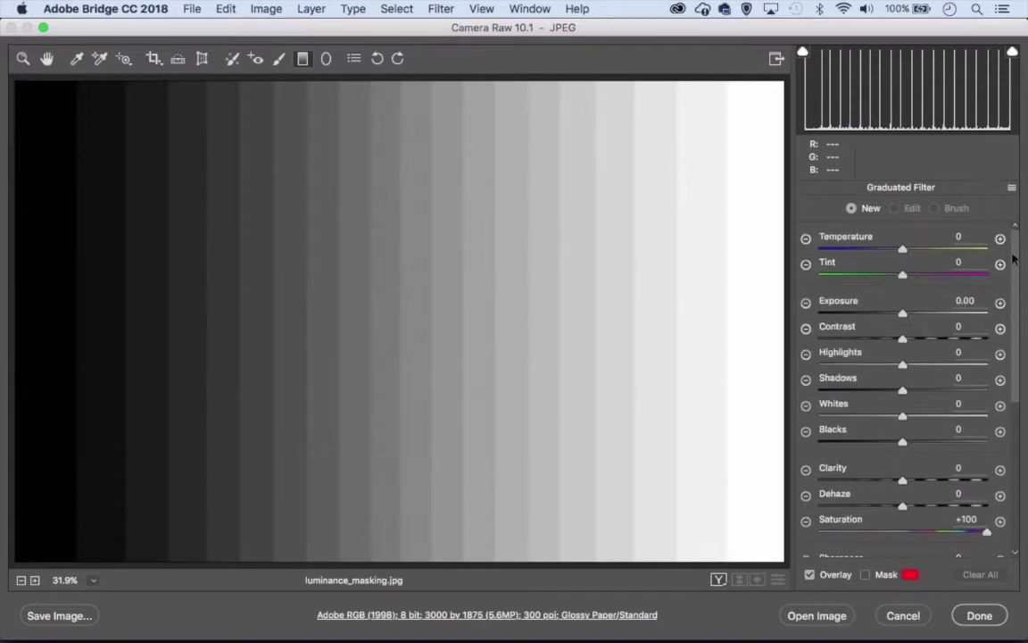
{"action": "left_click", "coordinate": [806, 303]}
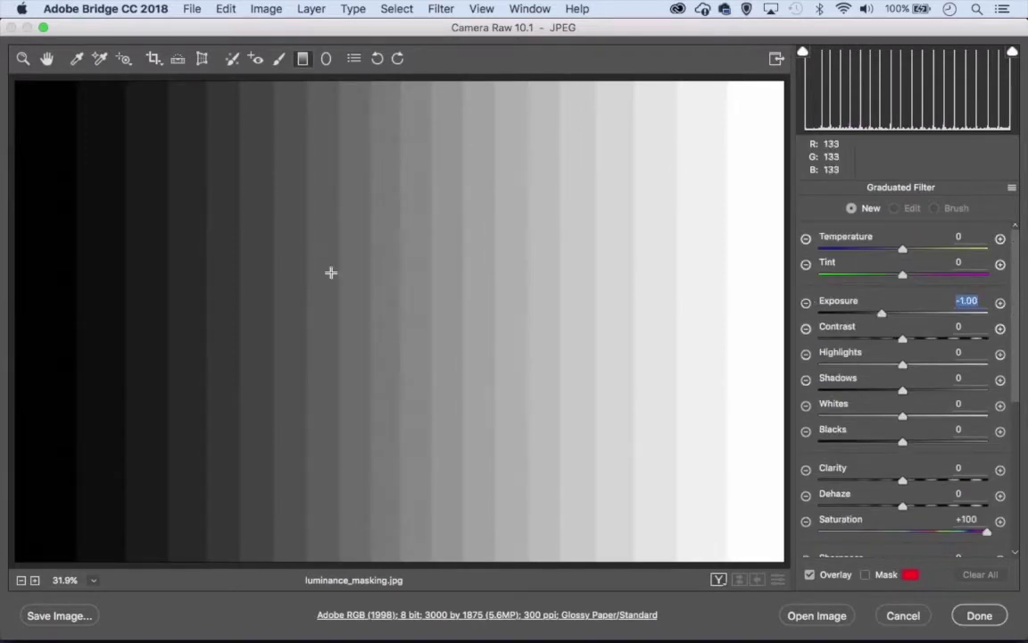
{"action": "left_click_drag", "start_coordinate": [400, 286], "coordinate": [401, 316]}
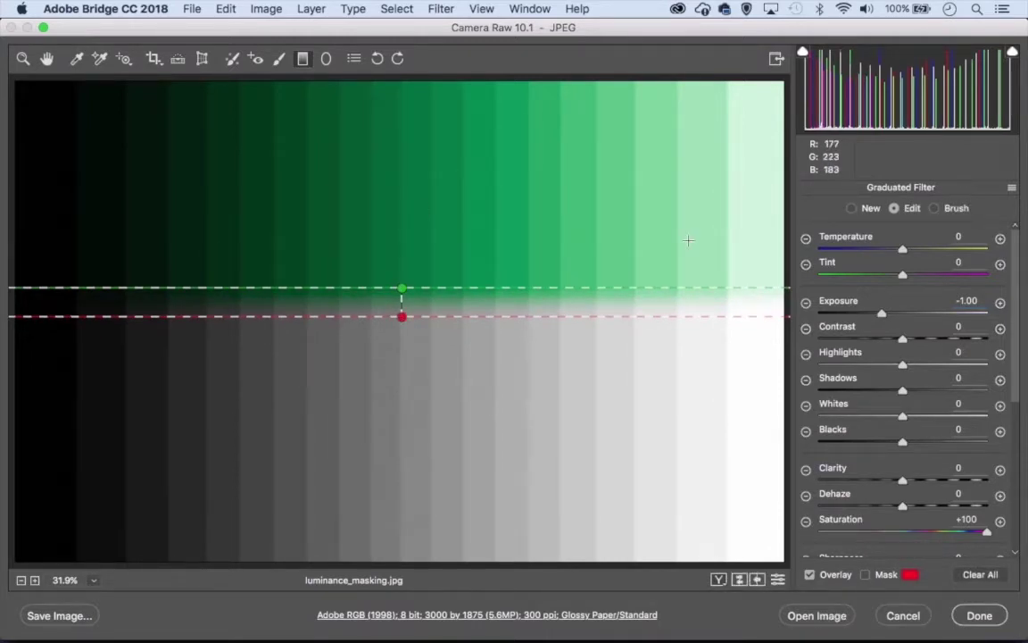
{"action": "left_click_drag", "start_coordinate": [1015, 265], "coordinate": [1003, 442]}
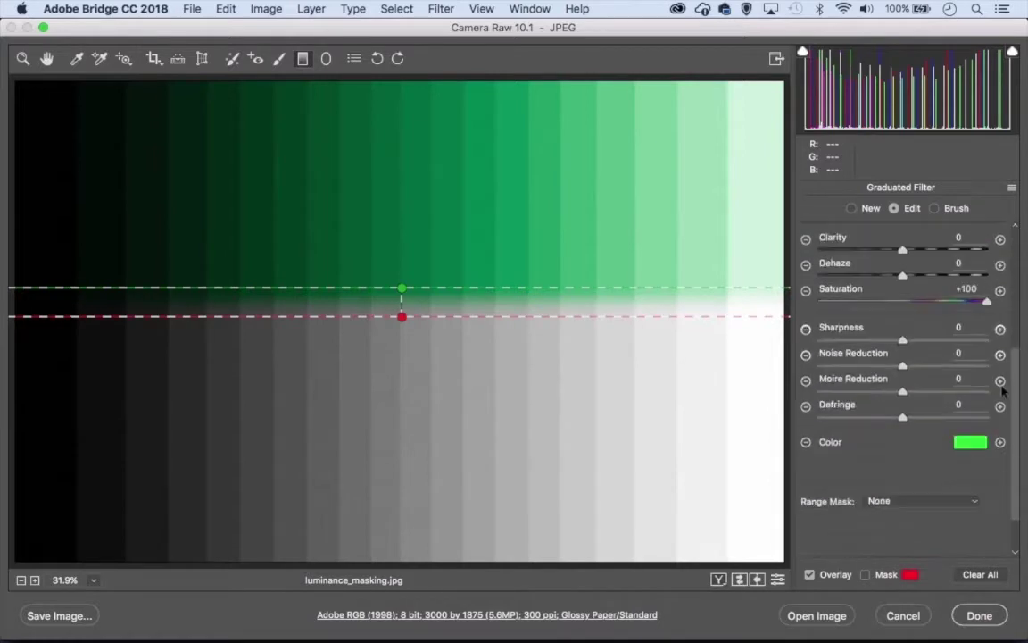
Set the filter's Range Mask to Luminance and adjust the range to 28 / 62.
{"action": "left_click", "coordinate": [899, 443]}
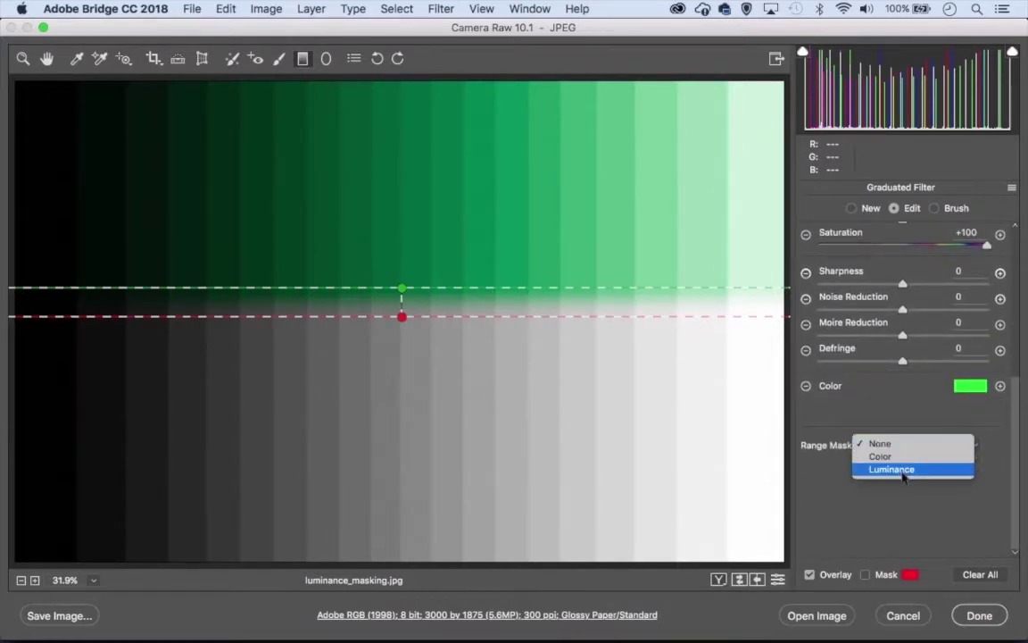
{"action": "left_click", "coordinate": [902, 469]}
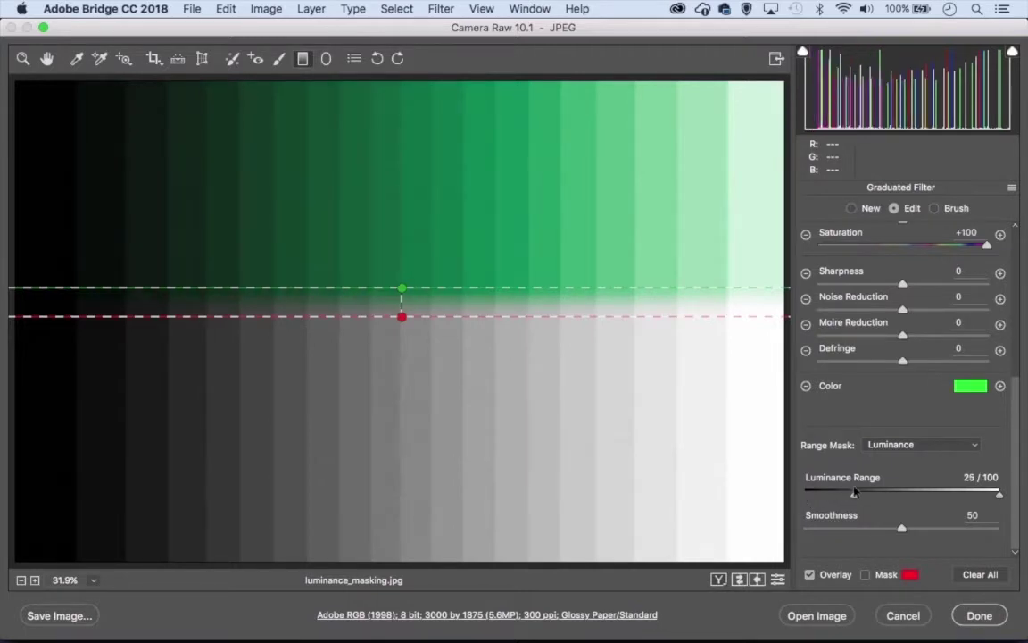
{"action": "mouse_move", "coordinate": [806, 497]}
{"action": "left_mouse_down"}
{"action": "mouse_move", "coordinate": [972, 490]}
{"action": "mouse_move", "coordinate": [806, 493]}
{"action": "left_mouse_up"}
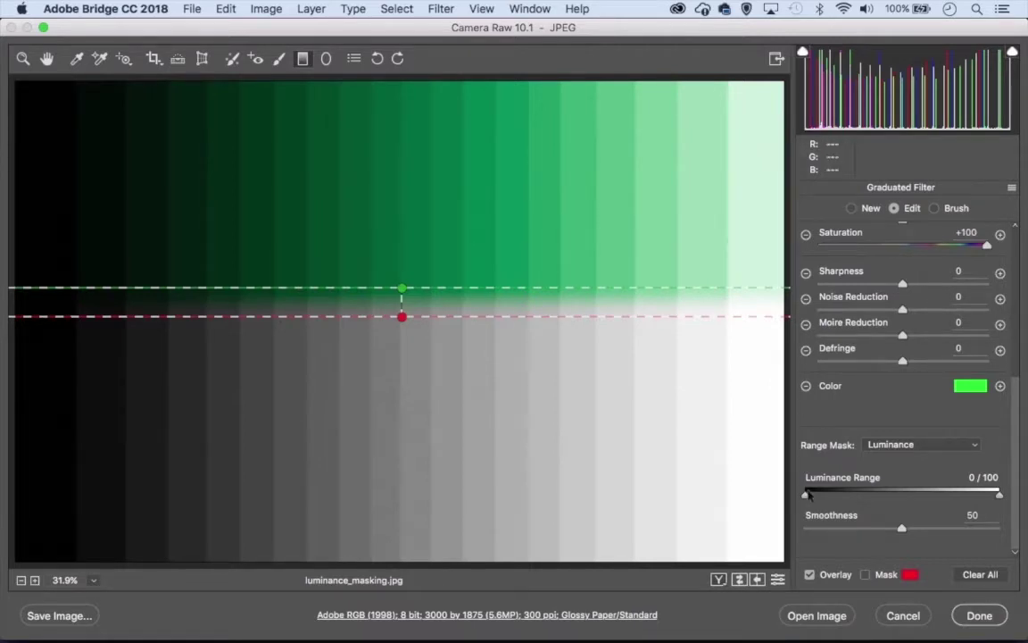
{"action": "mouse_move", "coordinate": [808, 495]}
{"action": "left_mouse_down"}
{"action": "mouse_move", "coordinate": [973, 490]}
{"action": "mouse_move", "coordinate": [701, 485]}
{"action": "left_mouse_up"}
{"action": "mouse_move", "coordinate": [1000, 497]}
{"action": "left_mouse_down"}
{"action": "mouse_move", "coordinate": [829, 493]}
{"action": "mouse_move", "coordinate": [874, 493]}
{"action": "mouse_move", "coordinate": [864, 480]}
{"action": "mouse_move", "coordinate": [924, 494]}
{"action": "left_mouse_up"}
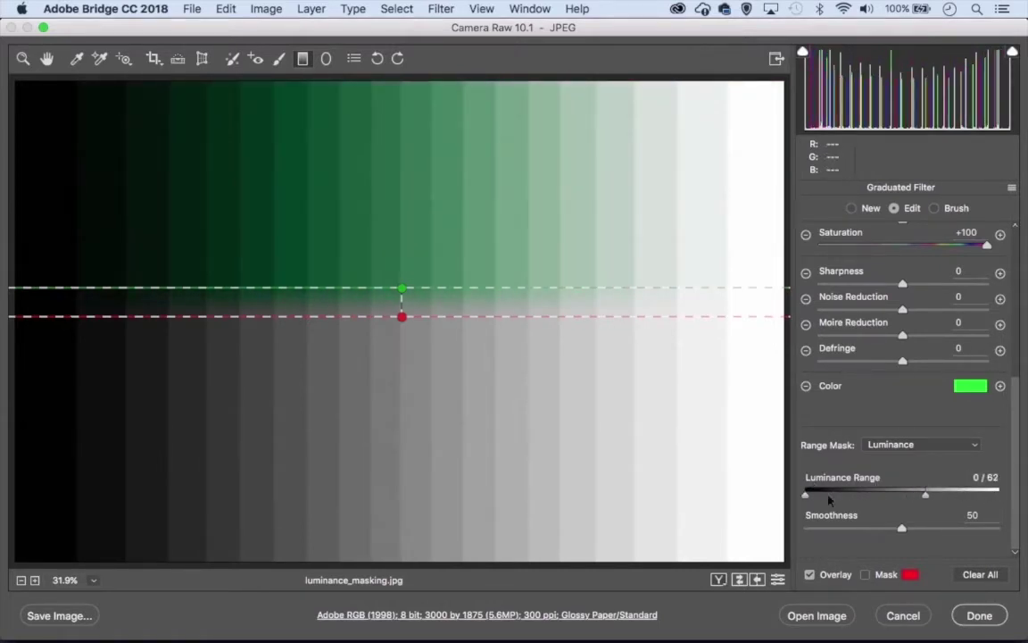
{"action": "mouse_move", "coordinate": [808, 498]}
{"action": "left_mouse_down"}
{"action": "mouse_move", "coordinate": [885, 494]}
{"action": "mouse_move", "coordinate": [808, 493]}
{"action": "mouse_move", "coordinate": [863, 495]}
{"action": "left_mouse_up"}
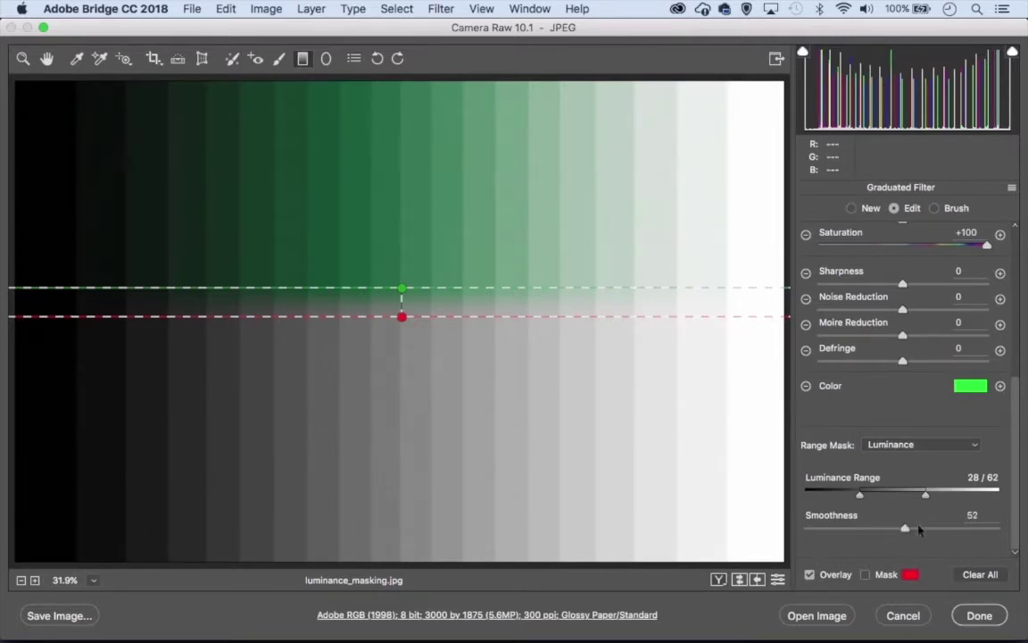
Compare Smoothness 100 and 0, then settle on Luminance Range 22 / 41 with Smoothness 76.
{"action": "left_click_drag", "start_coordinate": [901, 528], "coordinate": [1000, 528]}
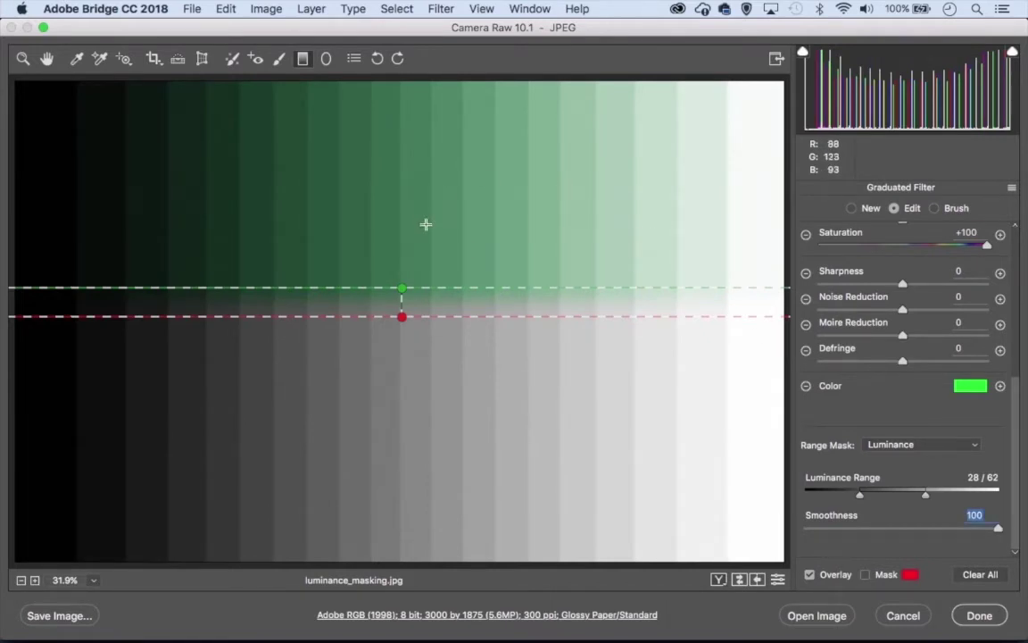
{"action": "left_click_drag", "start_coordinate": [998, 528], "coordinate": [788, 532]}
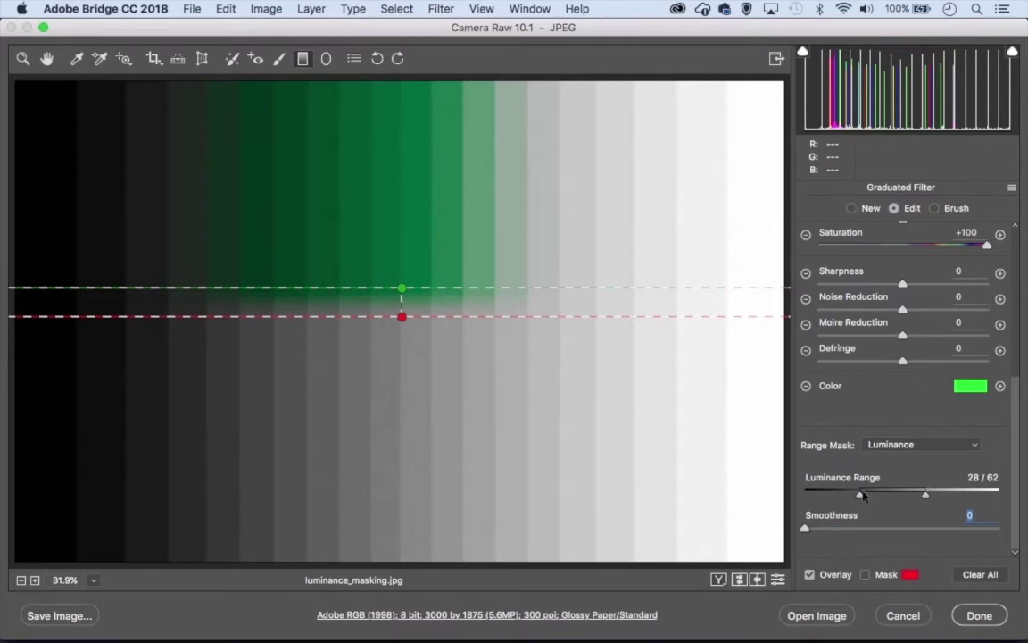
{"action": "mouse_move", "coordinate": [861, 495]}
{"action": "left_mouse_down"}
{"action": "mouse_move", "coordinate": [1012, 497]}
{"action": "mouse_move", "coordinate": [828, 496]}
{"action": "mouse_move", "coordinate": [884, 496]}
{"action": "mouse_move", "coordinate": [848, 497]}
{"action": "left_mouse_up"}
{"action": "left_click_drag", "start_coordinate": [804, 527], "coordinate": [951, 527]}
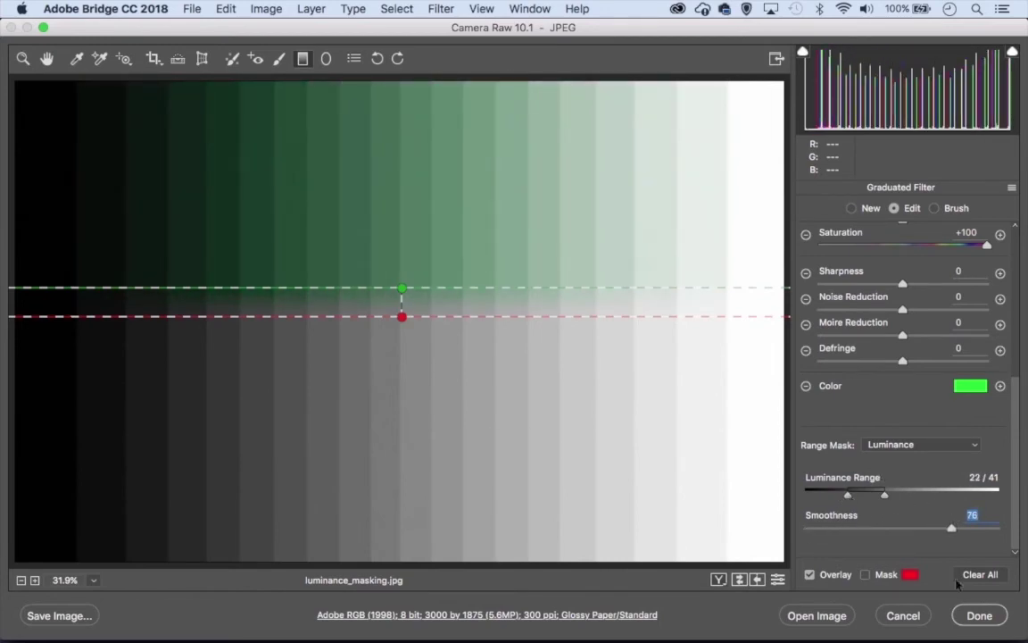
Cancel the grey-chart edits and preview the seascape _DSC8562.dng in Bridge.
{"action": "left_click", "coordinate": [902, 616]}
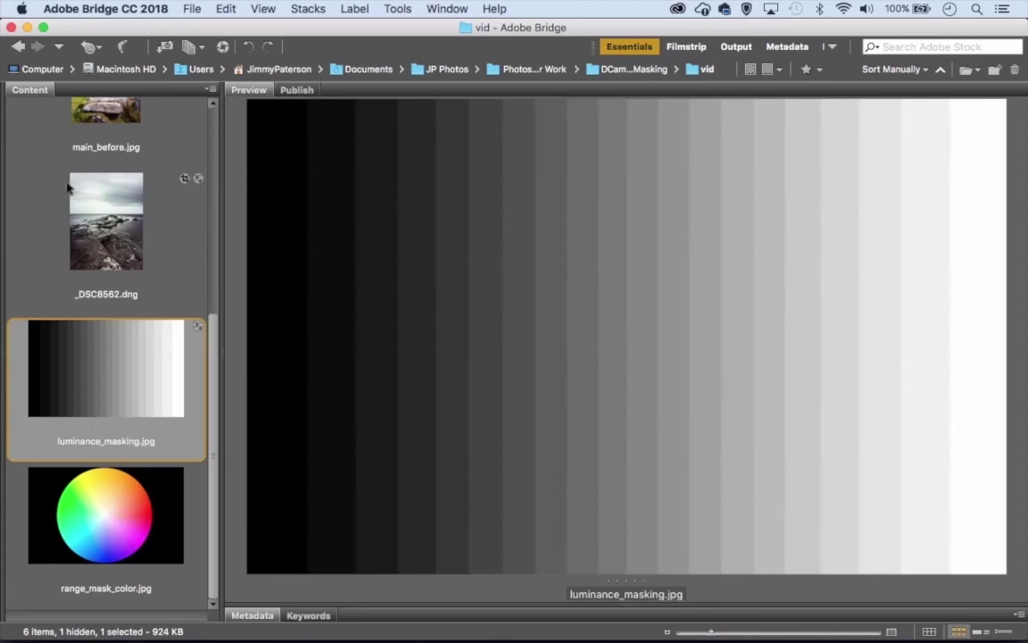
{"action": "left_click", "coordinate": [98, 220]}
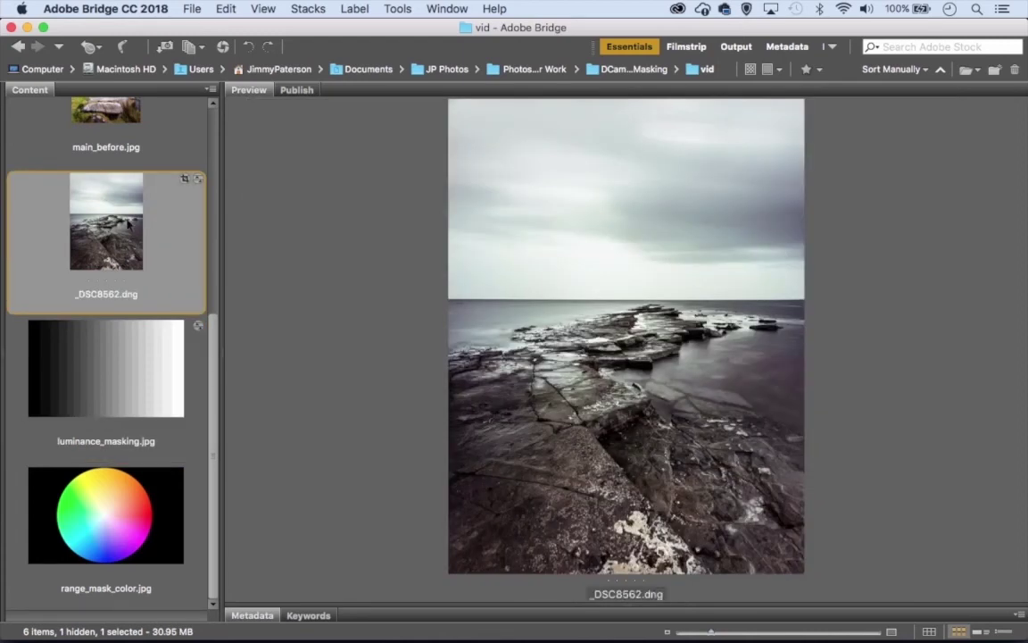